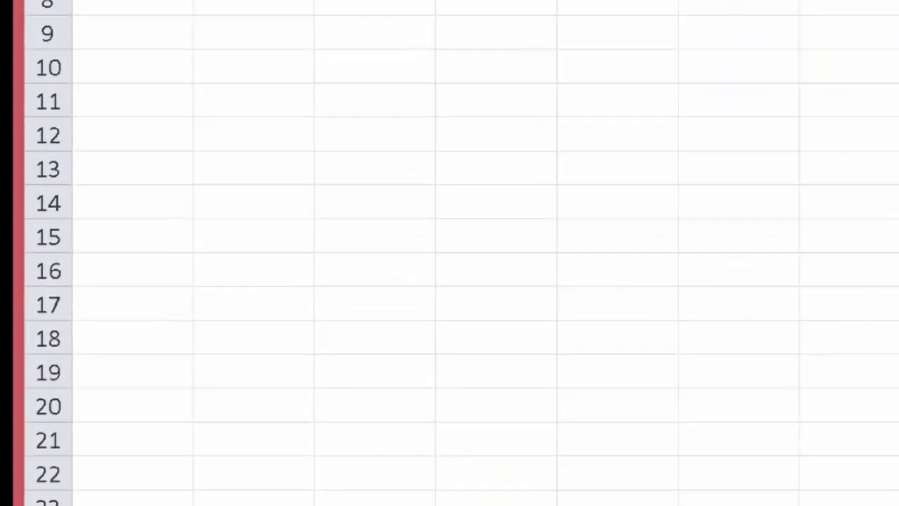
Rename the Sheet1 worksheet as Interface
right_click(239, 435)
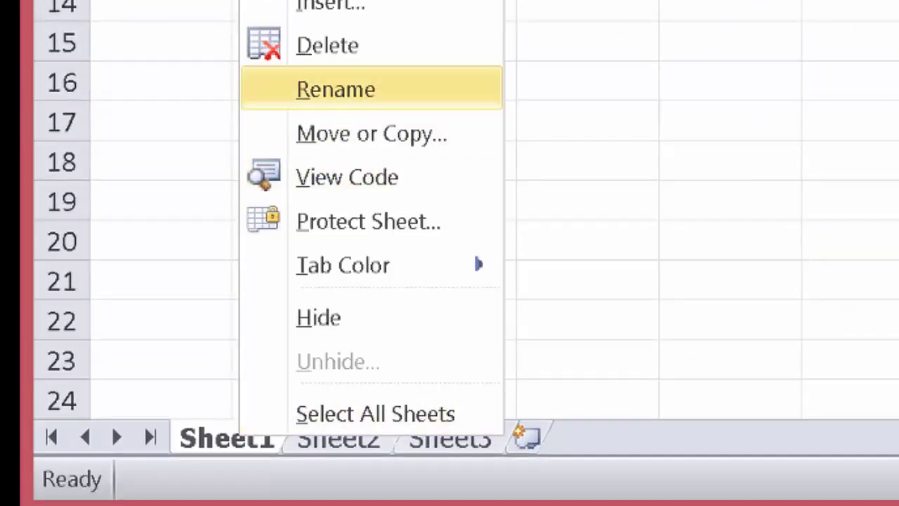
click(336, 90)
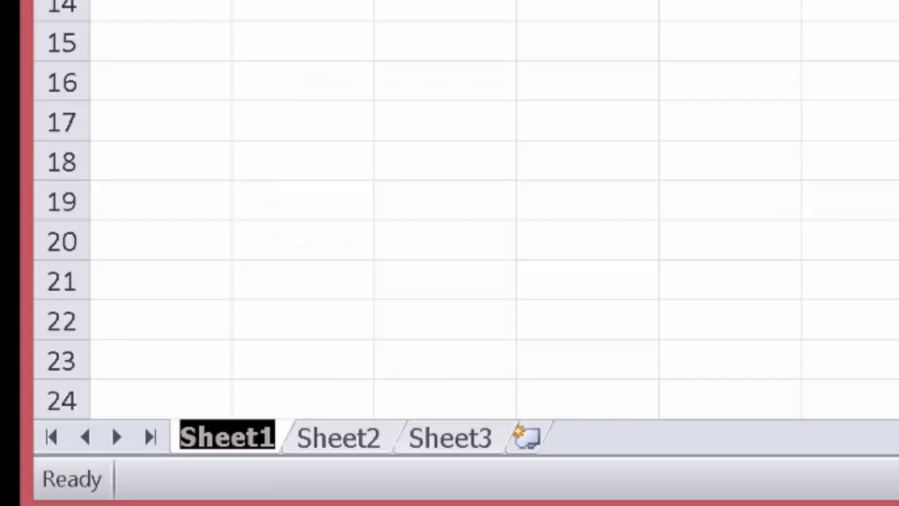
text(Interface)
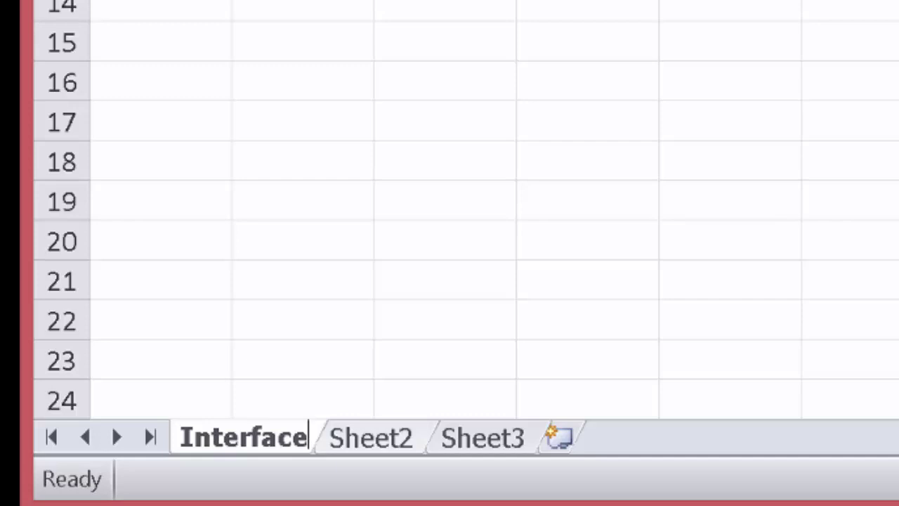
Rename the Sheet2 worksheet as Model calculations
right_click(379, 437)
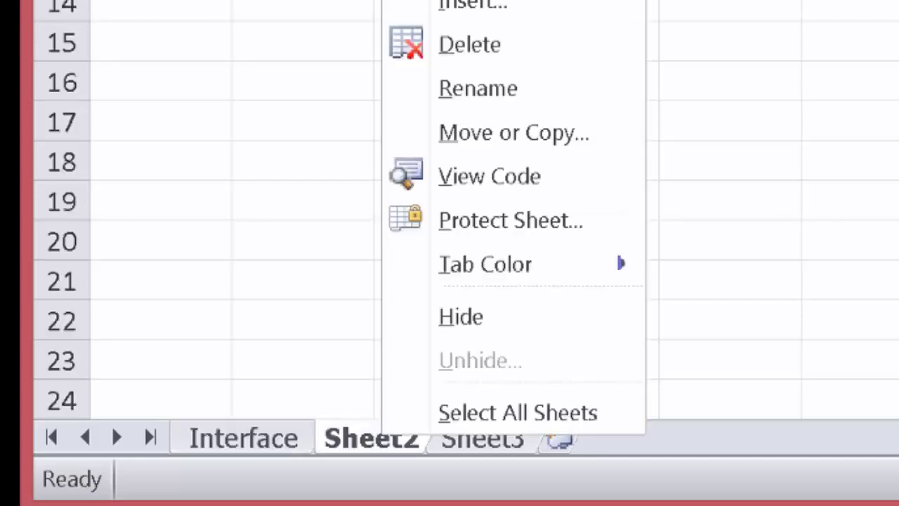
key(Return)
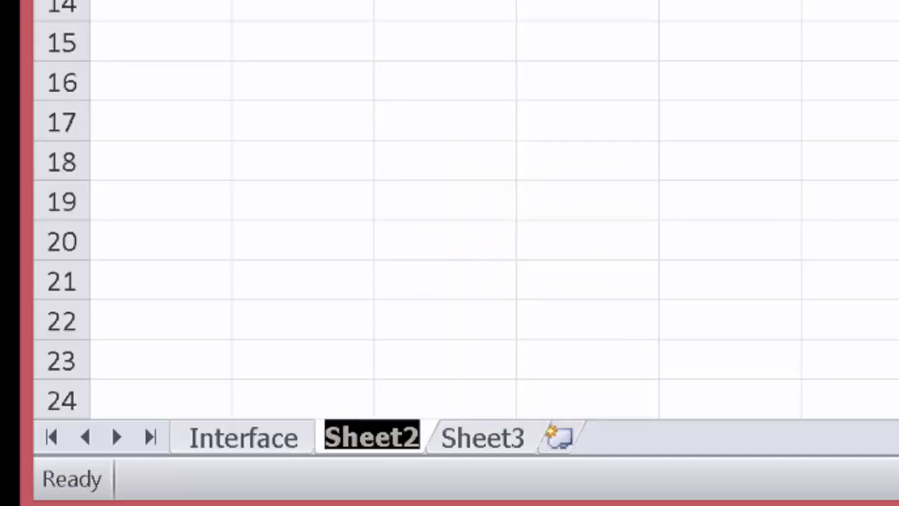
text(Model)
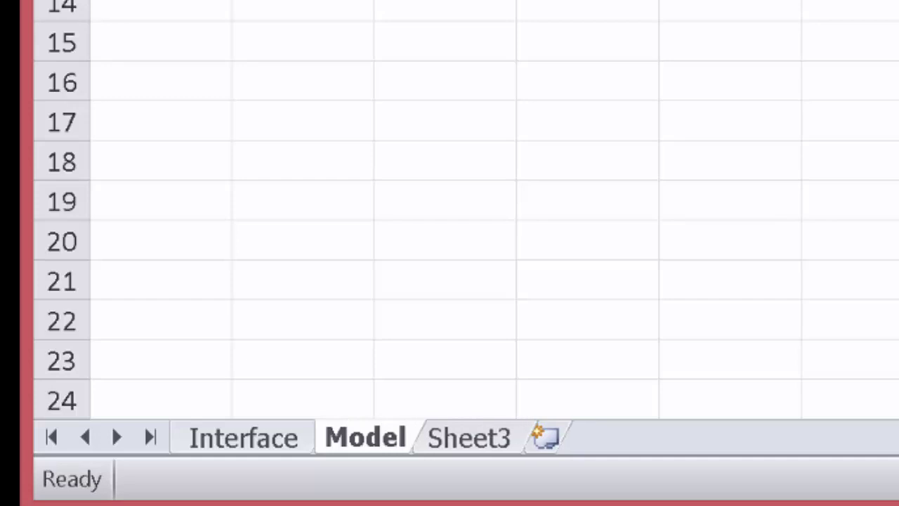
text( calculations)
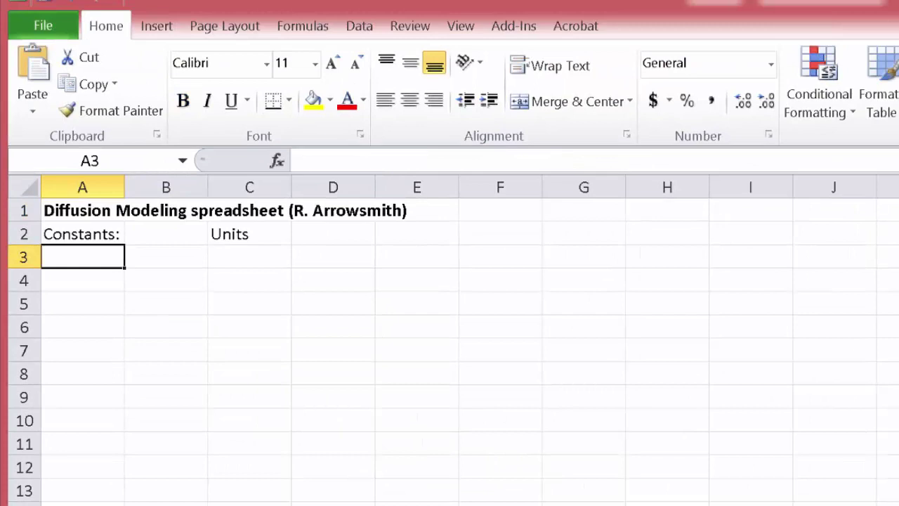
Enter the label delta_x= in cell A3 under the Constants heading
text(del)
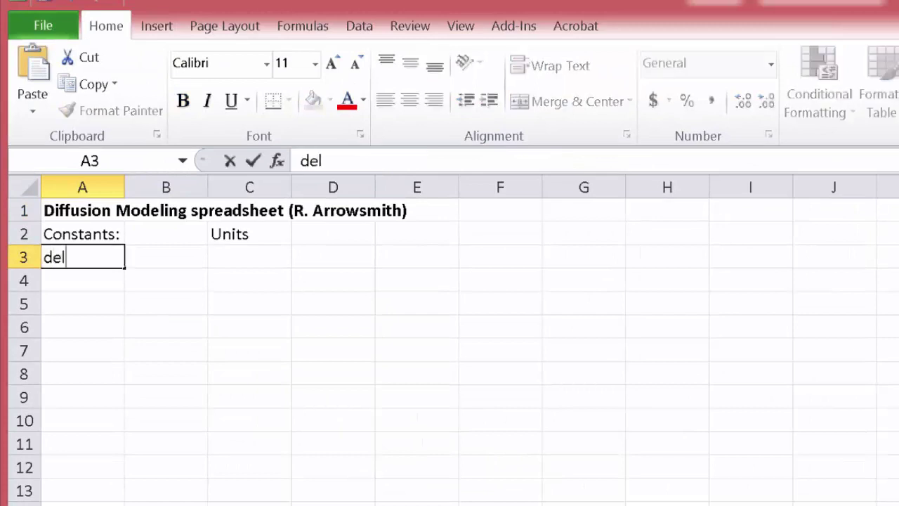
text(ta_x=)
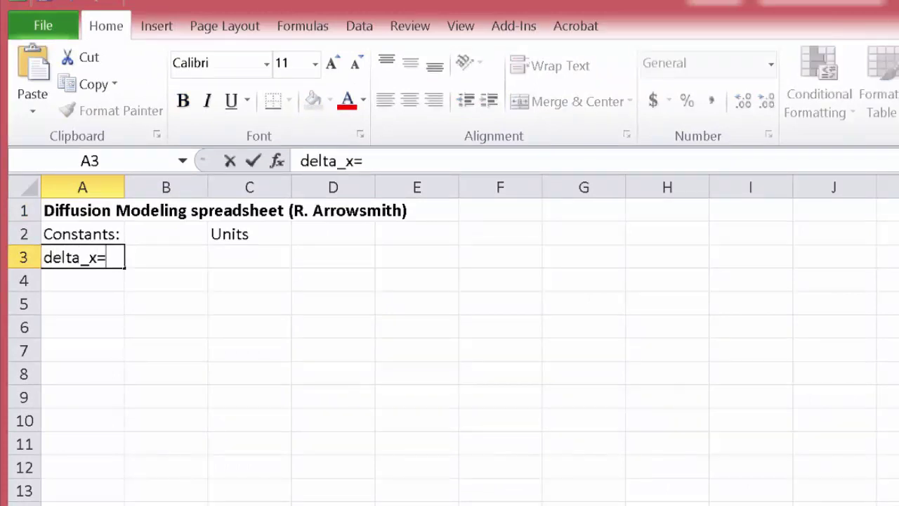
key(Tab)
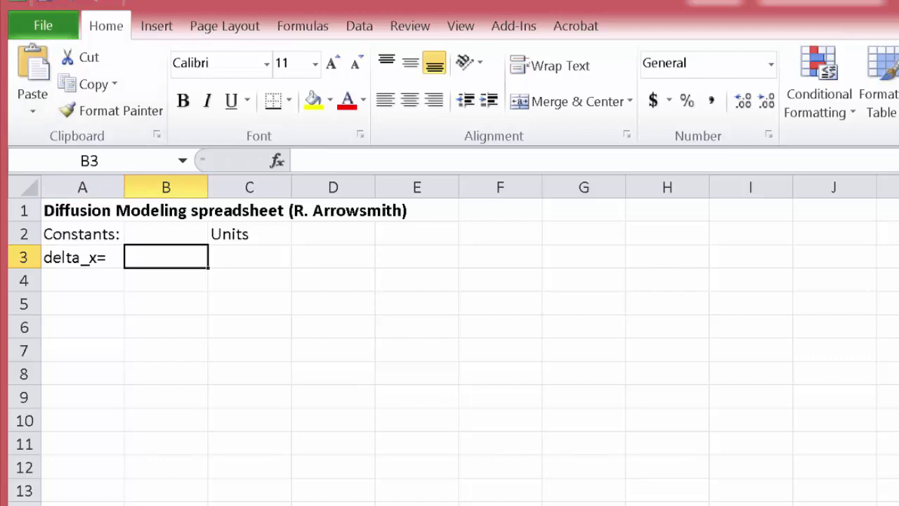
Define the workbook-scoped name delta_x for cell B3 on the Interface sheet
click(303, 26)
click(667, 57)
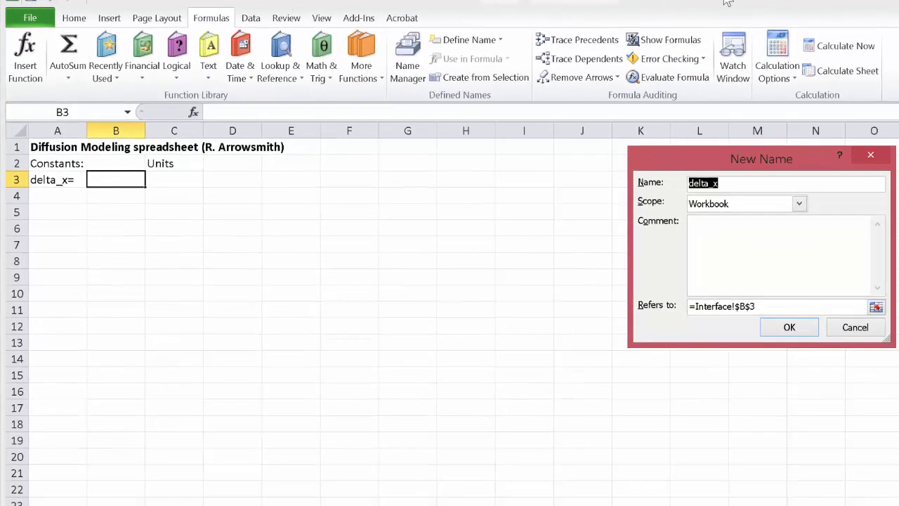
key(Return)
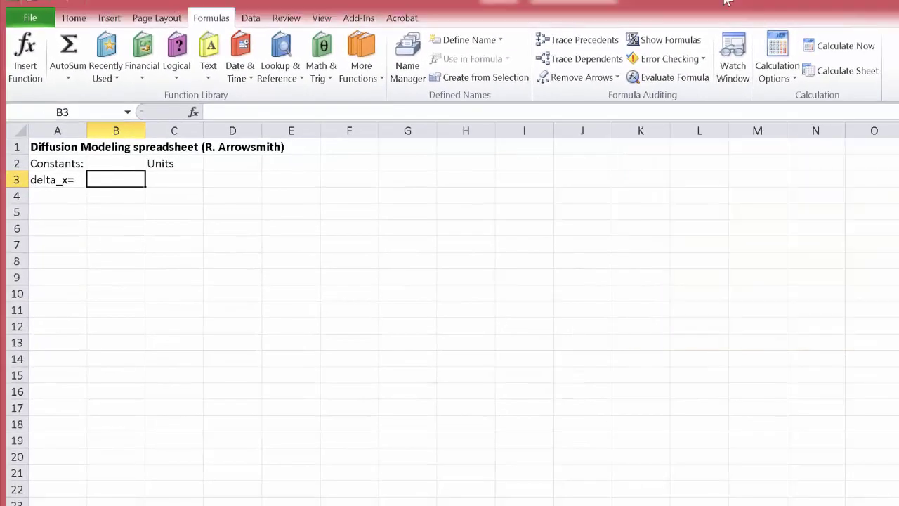
key(Return)
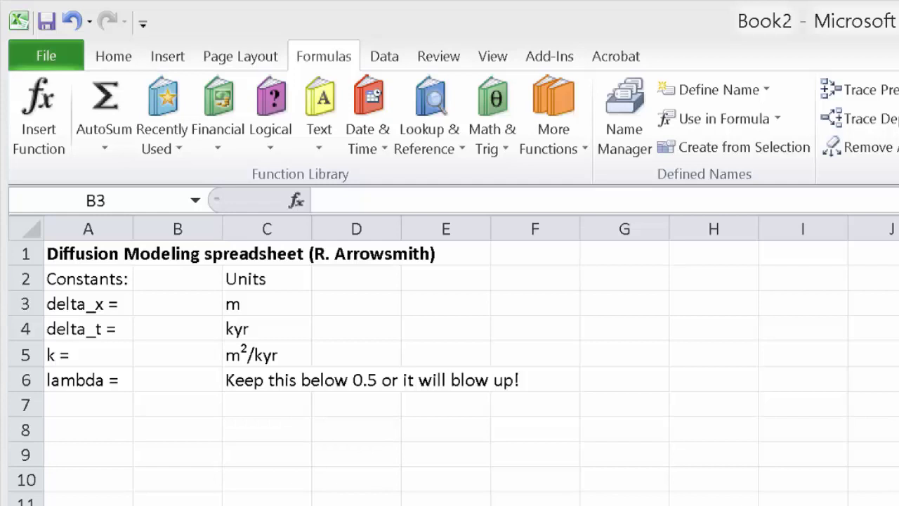
Check the defined names of the value cells beside delta_t, k and lambda
click(177, 328)
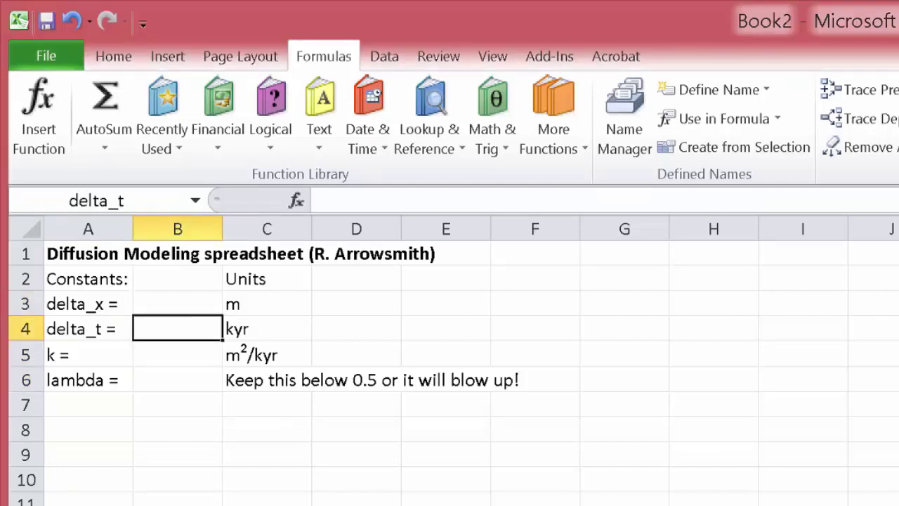
click(177, 353)
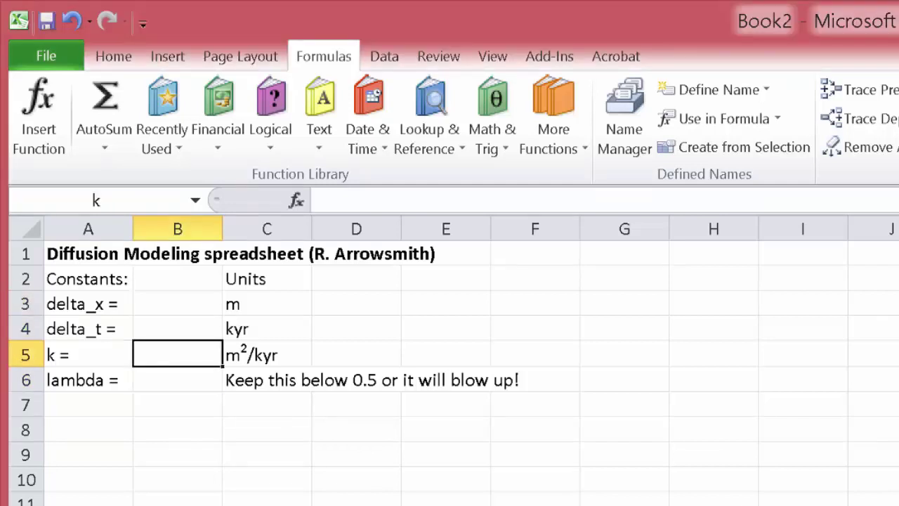
click(177, 379)
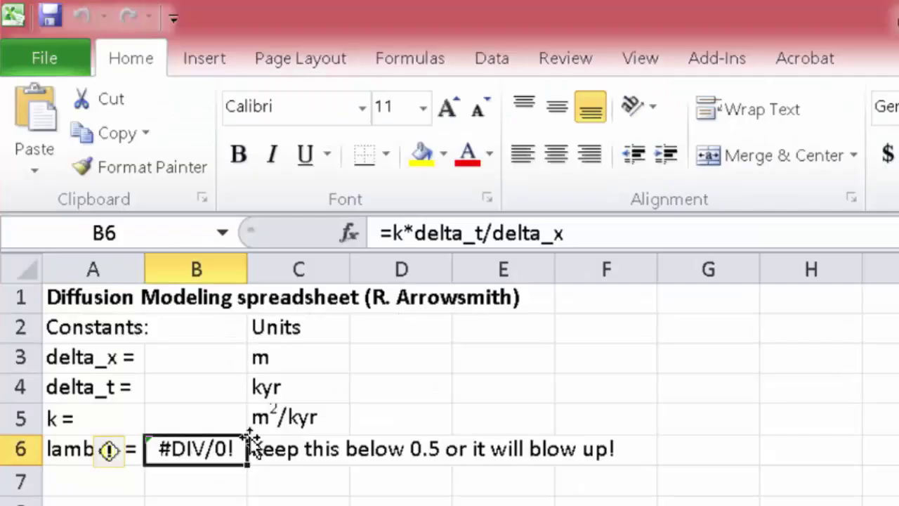
Correct the lambda formula in B6 to =k*delta_t/(delta_x*delta_x)
click(585, 236)
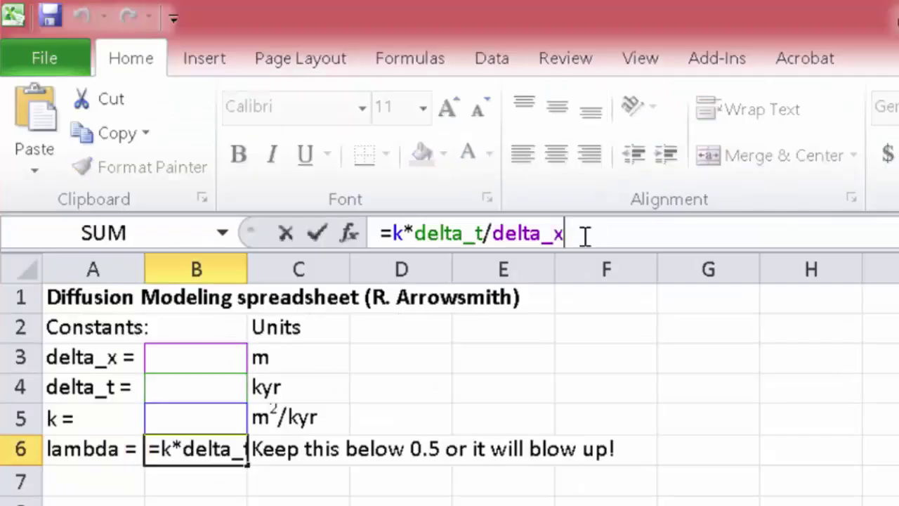
text(*delta)
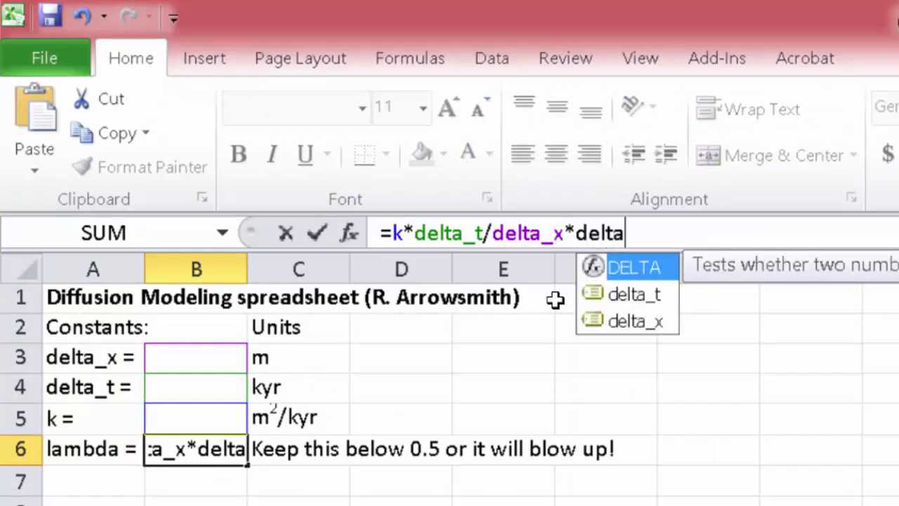
key(Down)
key(Down)
key(Tab)
text())
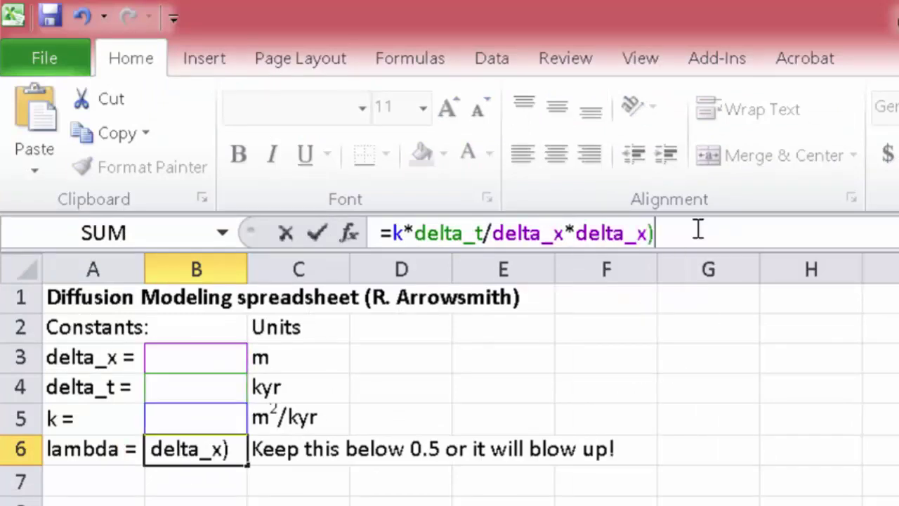
click(493, 234)
text(()
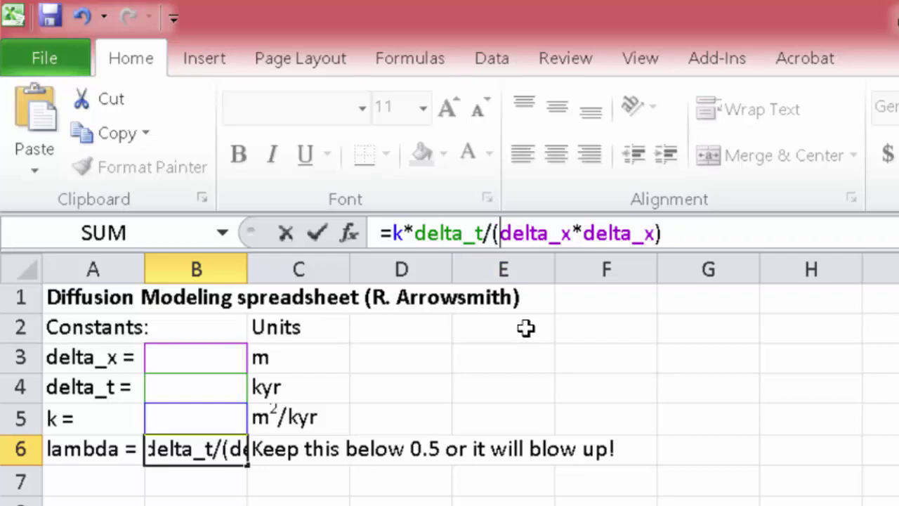
key(Return)
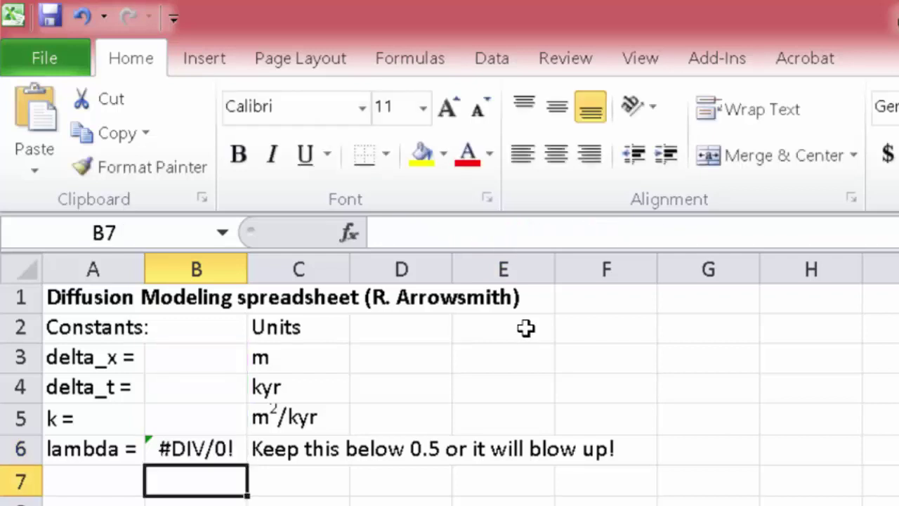
Enter the column headings x in B9 and i in A9
click(190, 357)
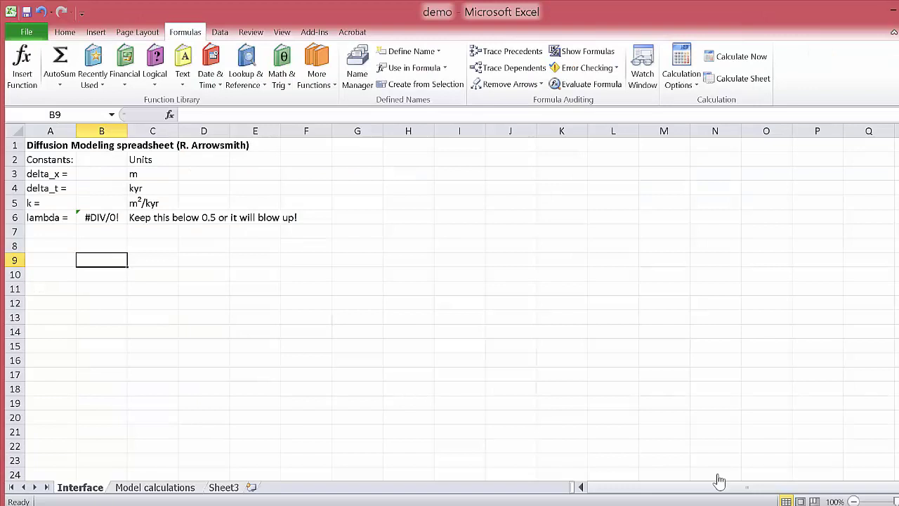
text(x)
key(Return)
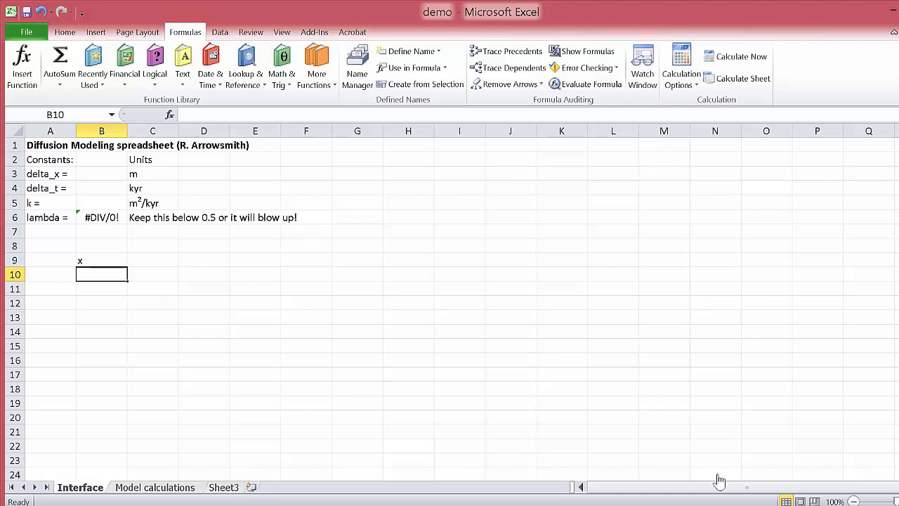
key(Up)
key(Left)
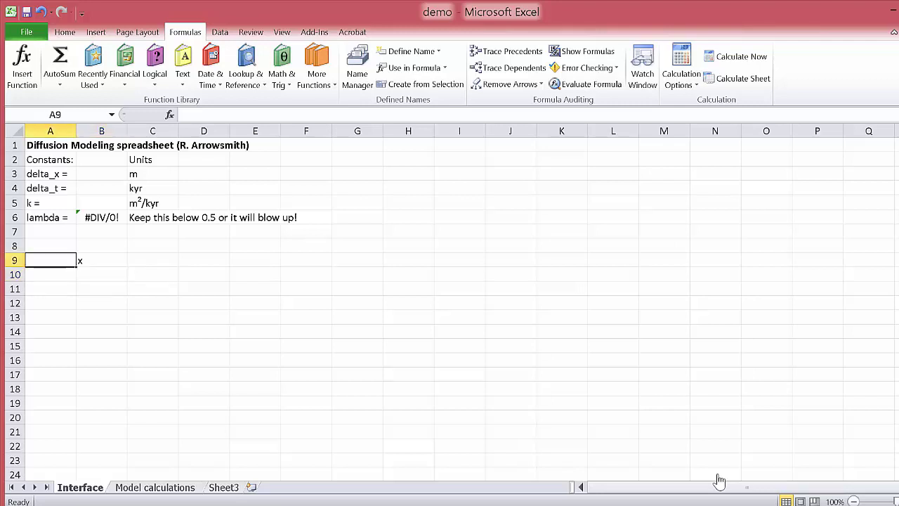
text(i)
key(Return)
Enter the starting index values 1 and 2 in A10 and A11
text(1)
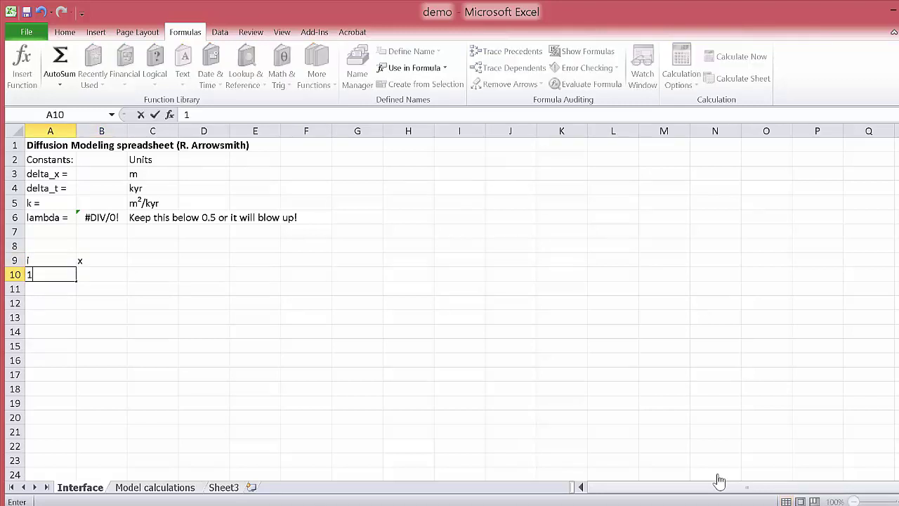
key(Return)
text(2)
key(Return)
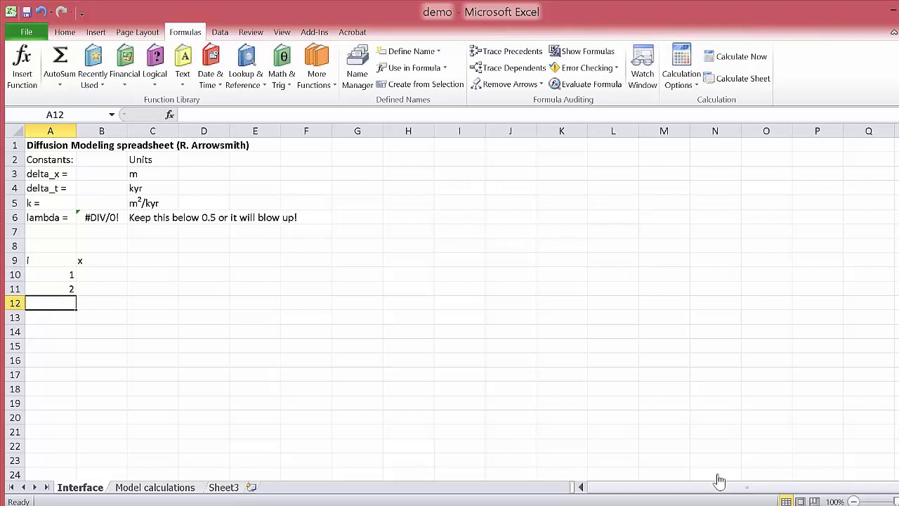
Extend the index series from A10:A11 down column A until it reaches 30
key(Up)
key(Up)
key(shift+Down)
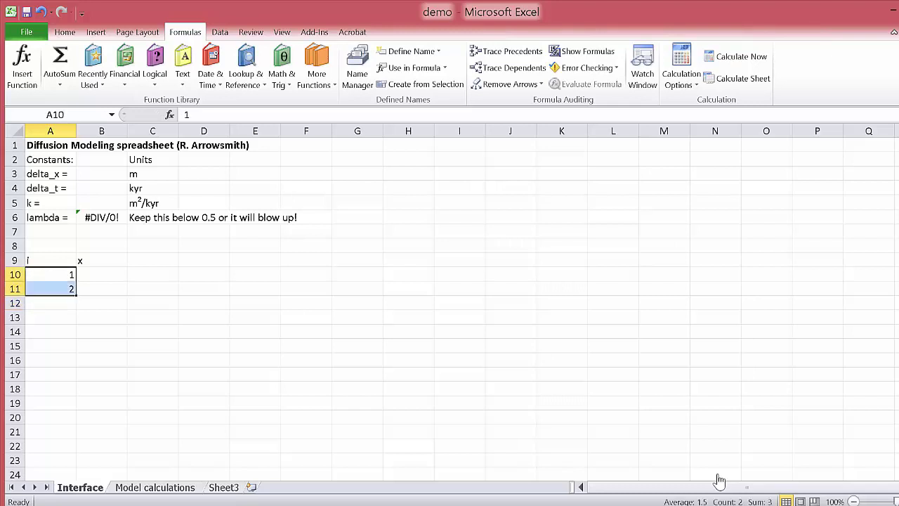
mouse_move(75, 295)
mouse_down()
mouse_move(76, 464)
mouse_move(76, 433)
mouse_move(75, 447)
mouse_up()
drag(77, 412, 78, 460)
scroll(77, 460, up, 6)
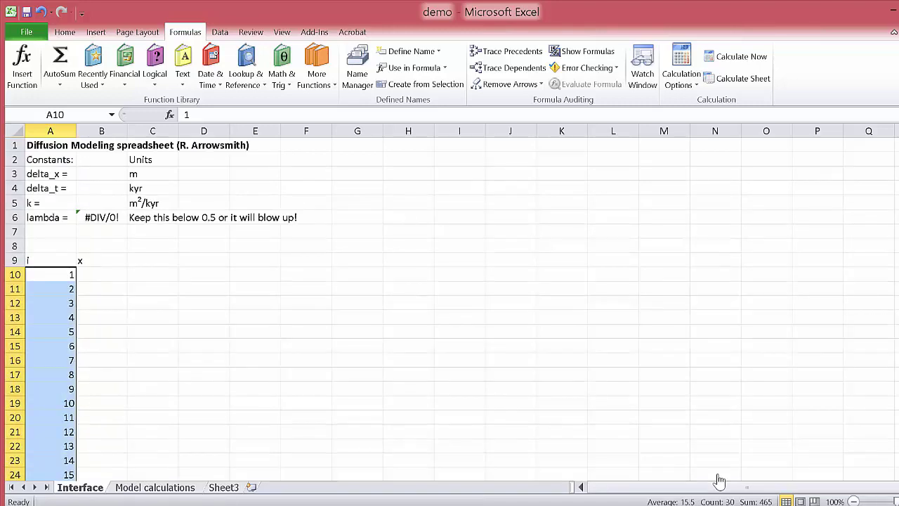
Enter the formula =delta_x*A10-delta_x in B10 as the first x position
key(Right)
text(=)
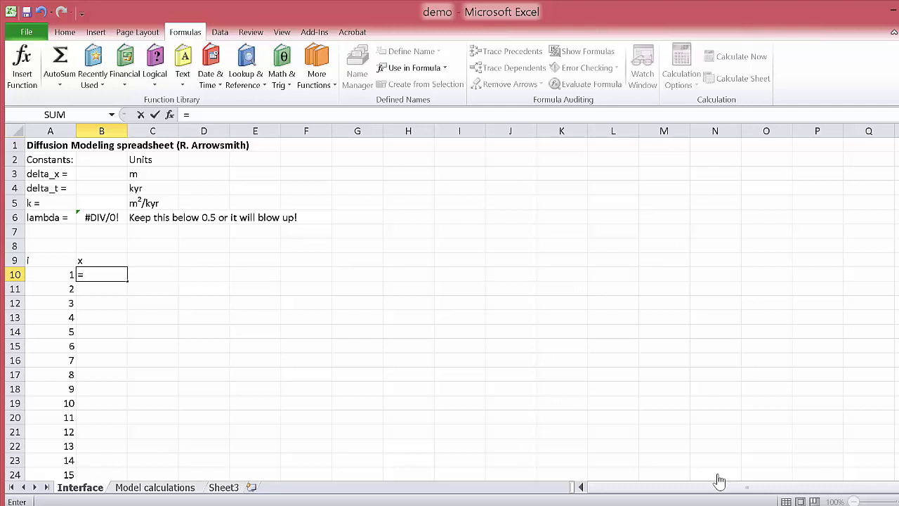
key(Up)
key(Up)
key(Up)
key(Up)
key(Up)
key(Up)
key(Up)
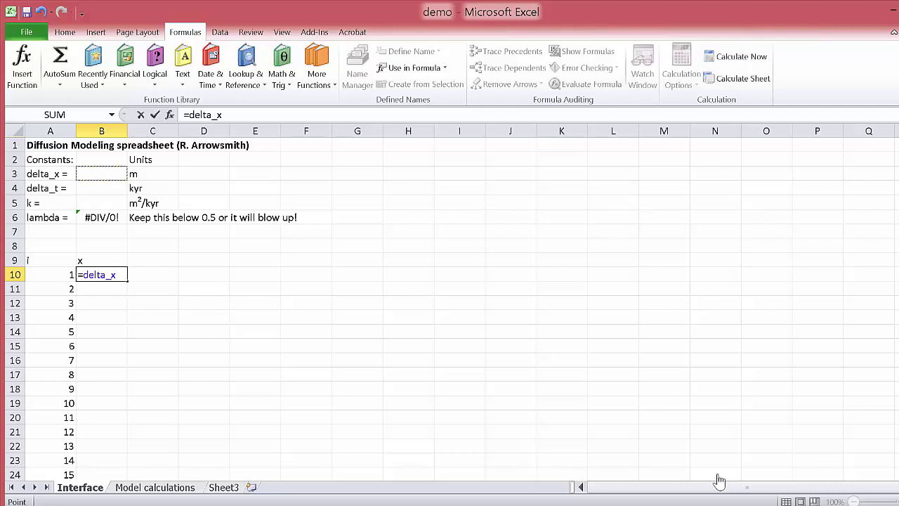
text(*)
key(Left)
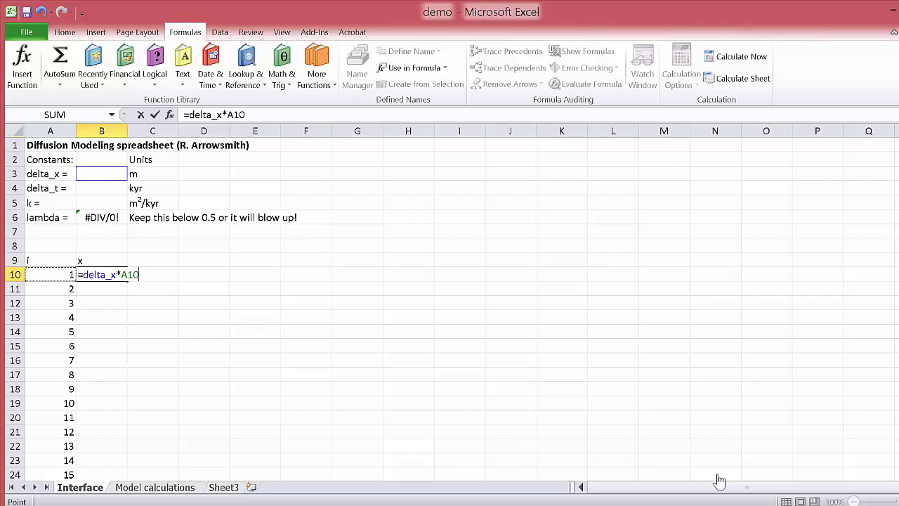
text(-)
key(Up)
key(Up)
key(Up)
key(Up)
key(Up)
key(Up)
key(Up)
key(Return)
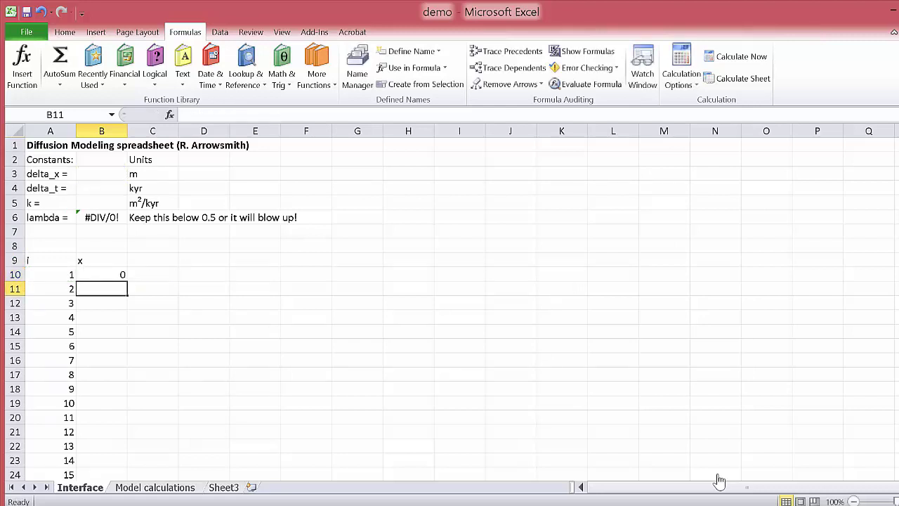
Set the delta_x constant in B3 to 2
key(Up)
key(Up)
key(Up)
key(Up)
key(Up)
key(Up)
key(Up)
key(Up)
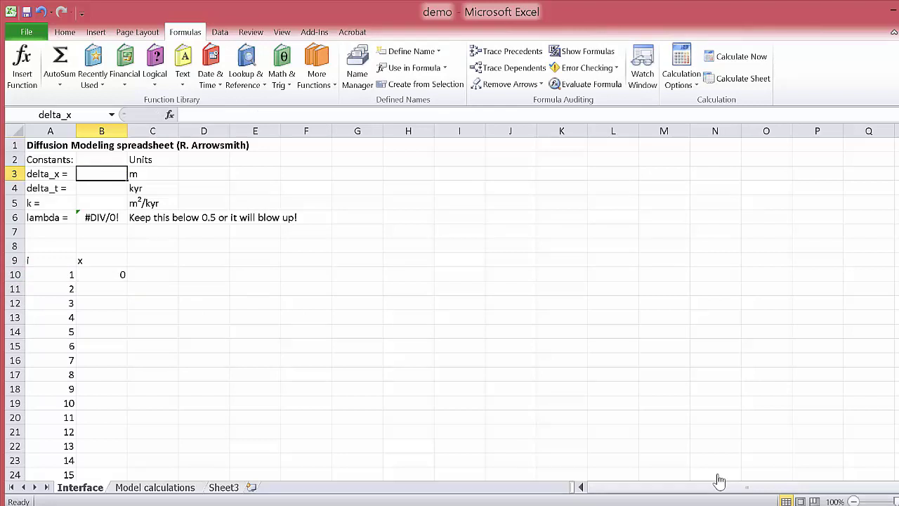
text(2)
key(Return)
Fill the x-position formula from B10 down to B39, alongside the last index value
key(Down)
key(Down)
key(Down)
key(Down)
key(Down)
key(Down)
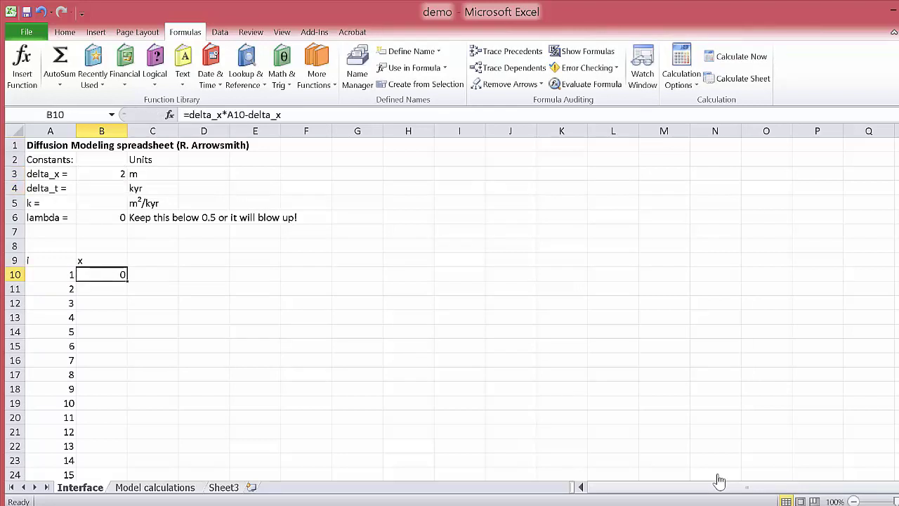
key(shift+Down)
key(shift+Down)
key(shift+Down)
key(shift+Down)
key(shift+Down)
key(shift+Down)
key(shift+Down)
key(shift+Down)
key(shift+Down)
key(shift+Down)
key(shift+Down)
key(shift+Down)
key(shift+Down)
key(shift+Down)
key(shift+Down)
key(shift+Down)
key(shift+Down)
key(shift+Down)
key(shift+Down)
key(shift+Down)
key(shift+Down)
key(shift+Down)
key(shift+Down)
key(shift+Down)
key(shift+Down)
key(shift+Down)
key(shift+Down)
key(shift+Down)
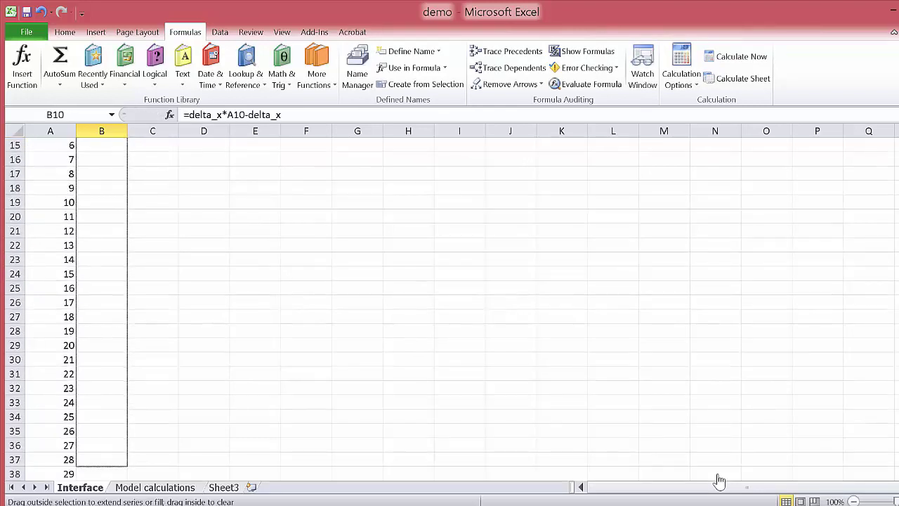
drag(127, 466, 128, 465)
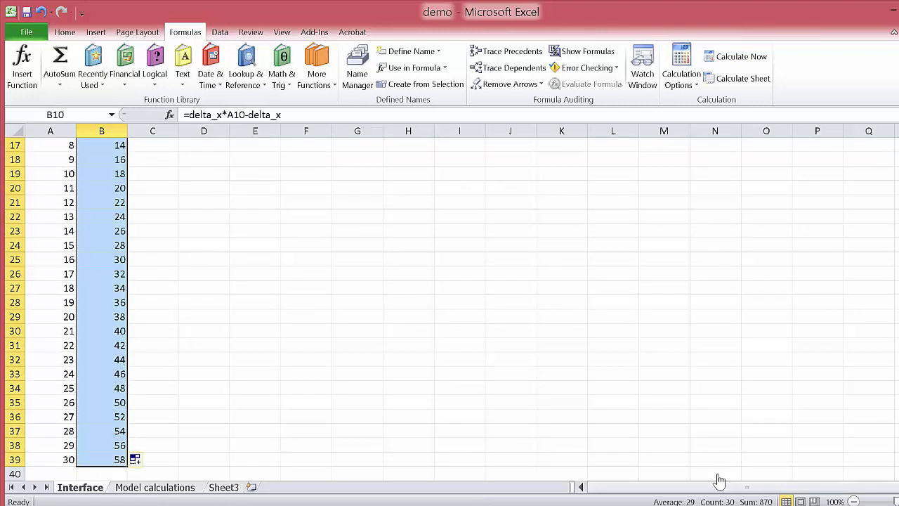
Enter the header H in C9 and the value 8 in C10 and C11
scroll(718, 480, up, 6)
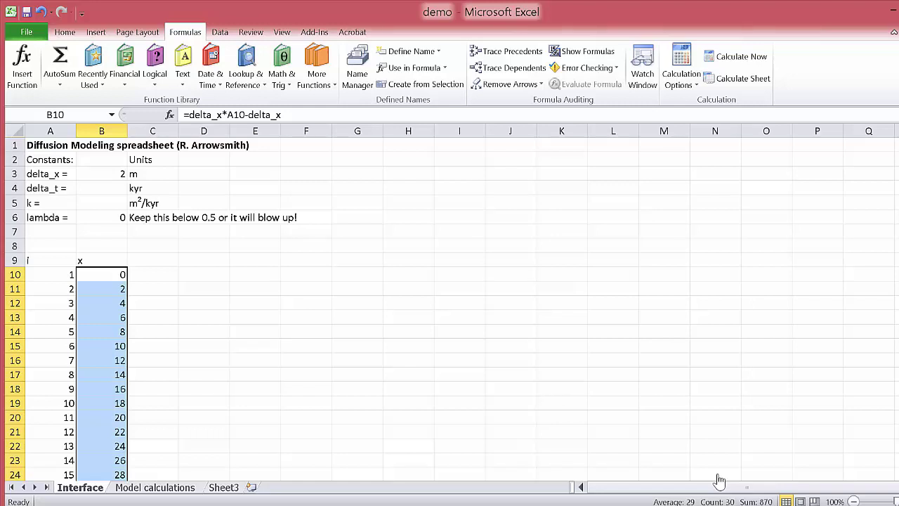
key(Up)
key(Right)
text(H)
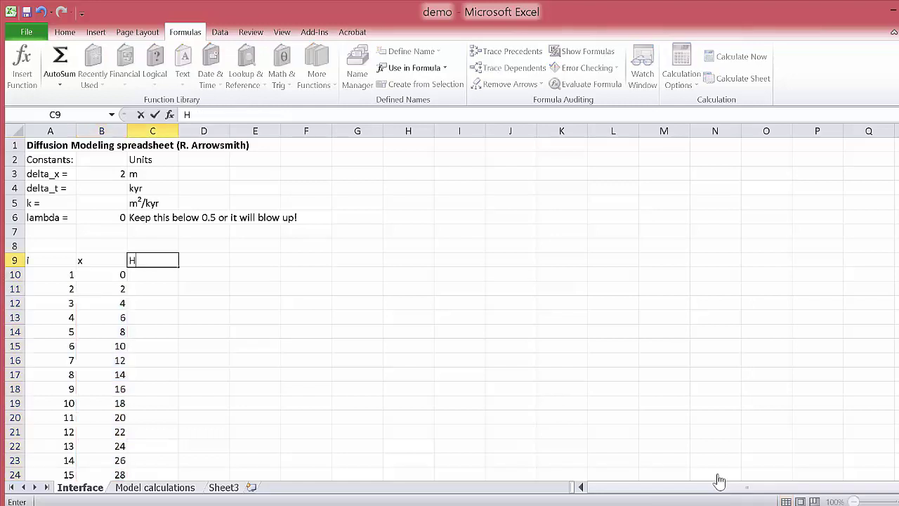
key(Return)
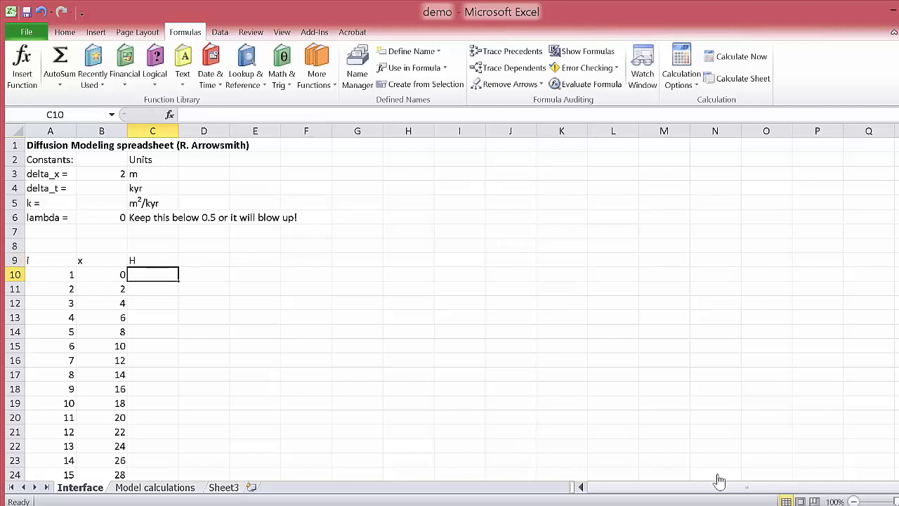
text(8)
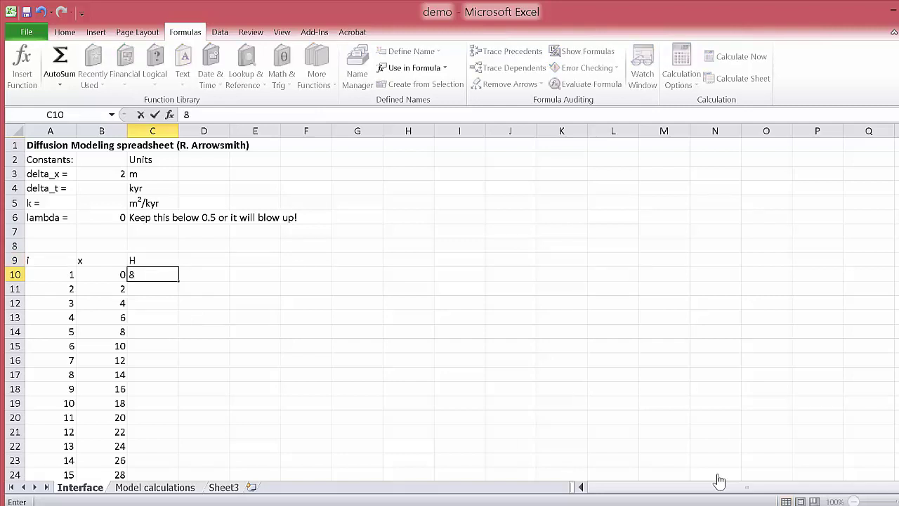
key(Return)
text(8)
key(Return)
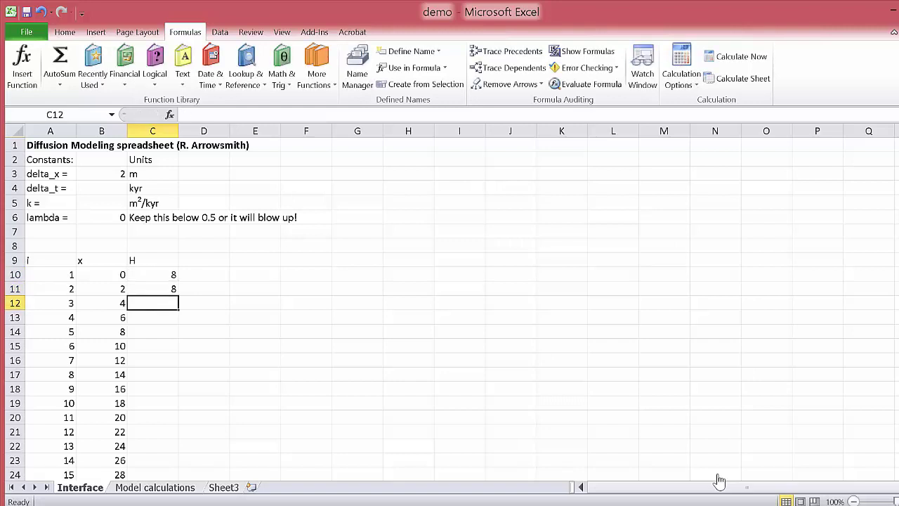
Copy the value 8 from C11 down the H column to C24
key(Return)
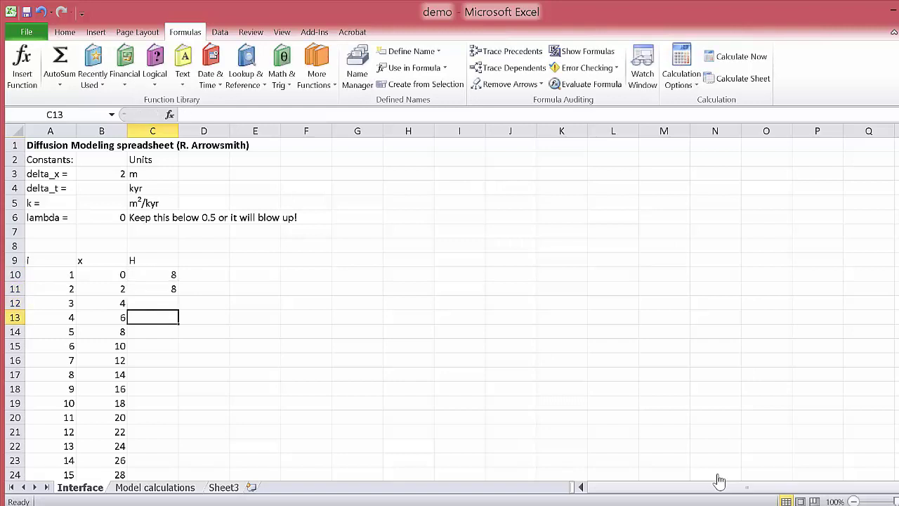
key(Up)
key(Up)
drag(178, 295, 175, 486)
Enter 1 in C25 and copy it down the H column to C39
scroll(720, 481, down, 4)
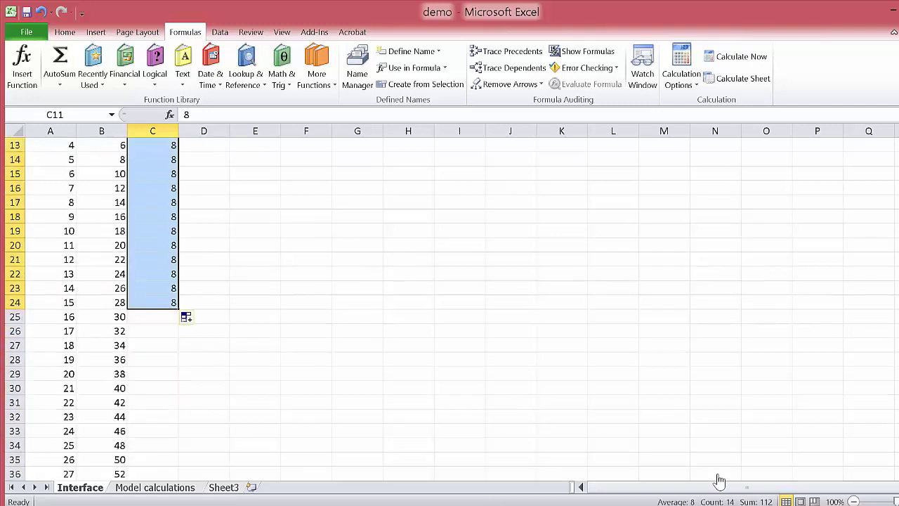
key(ctrl+Down)
key(Down)
text(1)
key(Return)
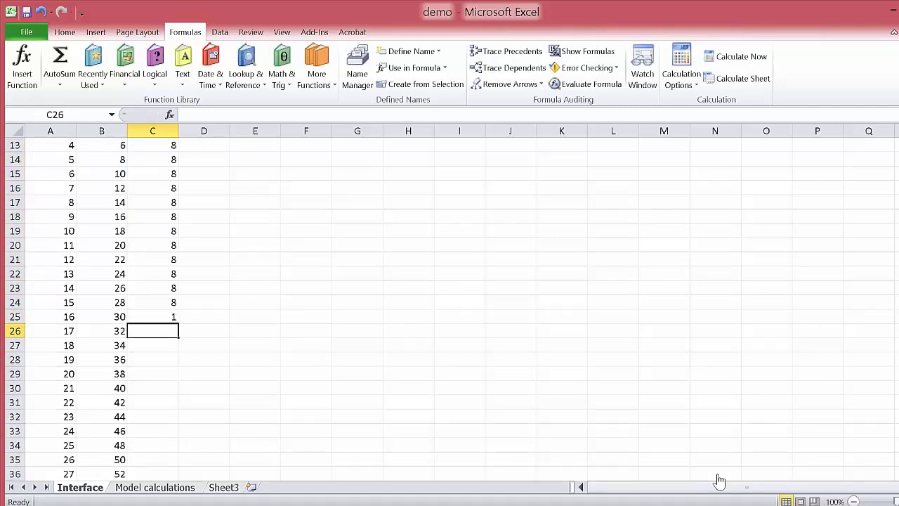
key(Up)
drag(179, 323, 175, 461)
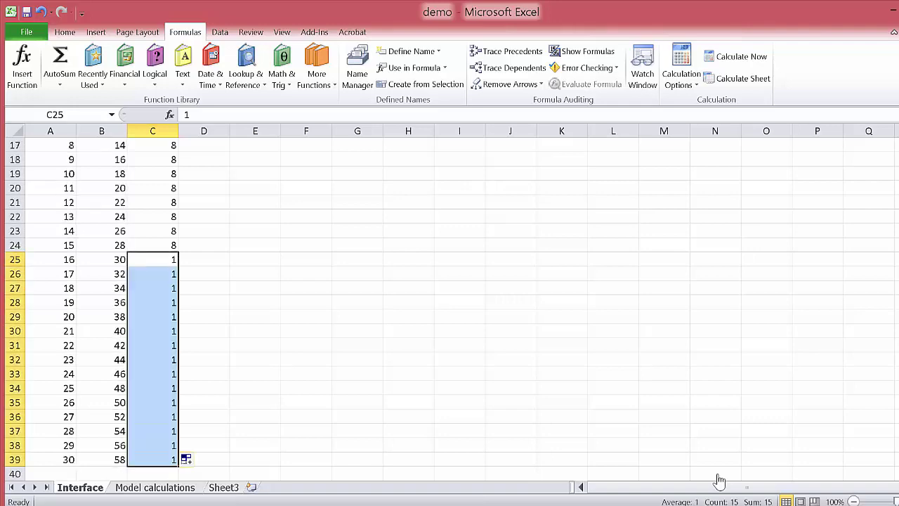
Make the H header and its values in C9:C39 bold
scroll(720, 480, up, 5)
drag(152, 259, 153, 460)
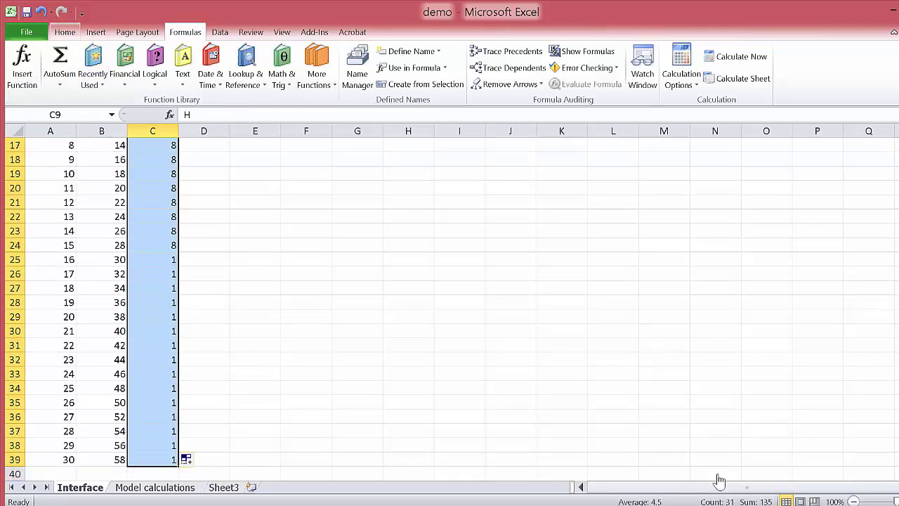
click(65, 32)
key(ctrl+b)
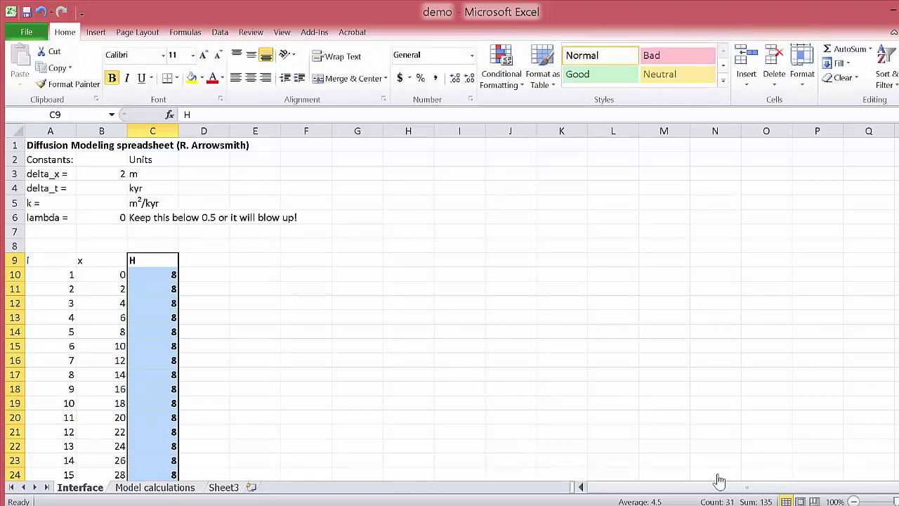
Make the delta_x value in B3 bold and set it to 1
click(101, 173)
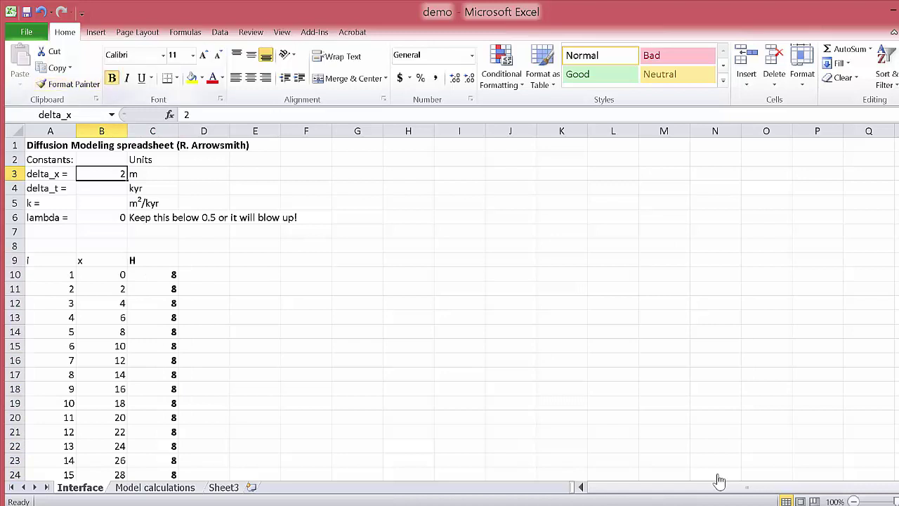
click(112, 78)
text(1)
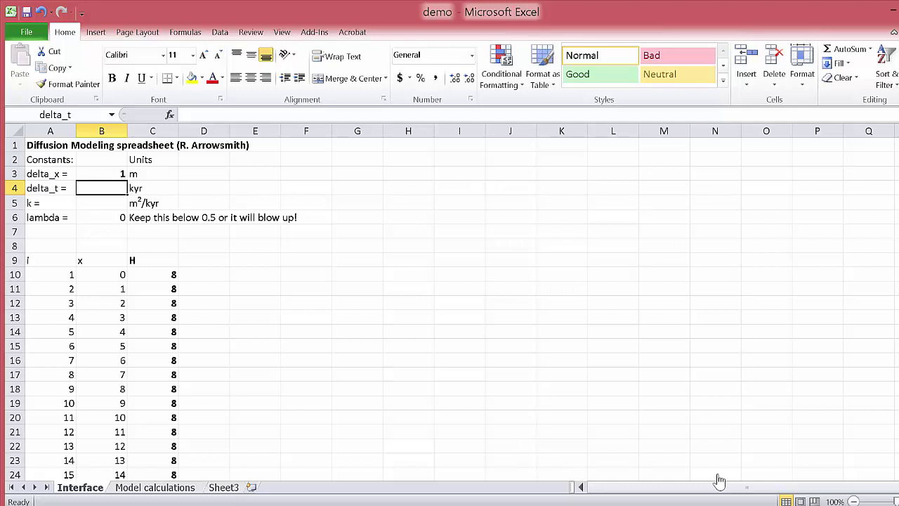
Enter the header i in A4 of the Model calculations sheet
scroll(423, 430, down, 1)
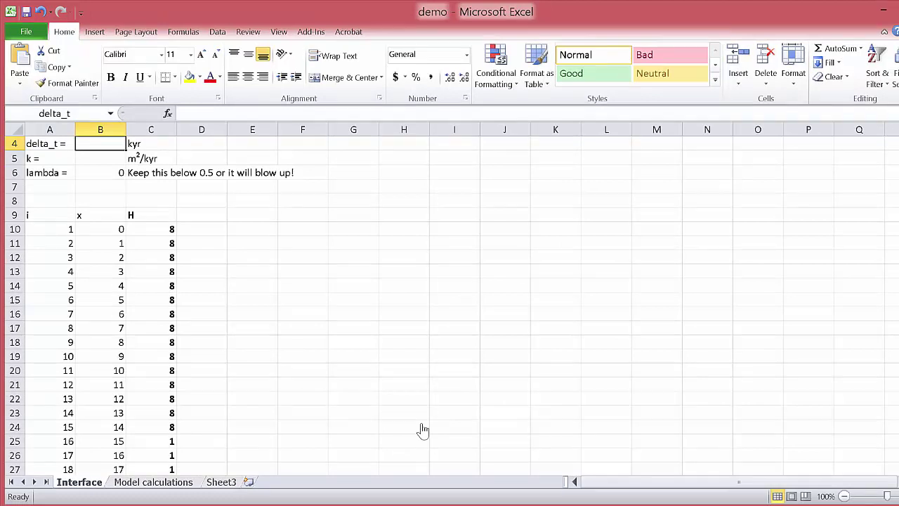
key(ctrl+Page_Down)
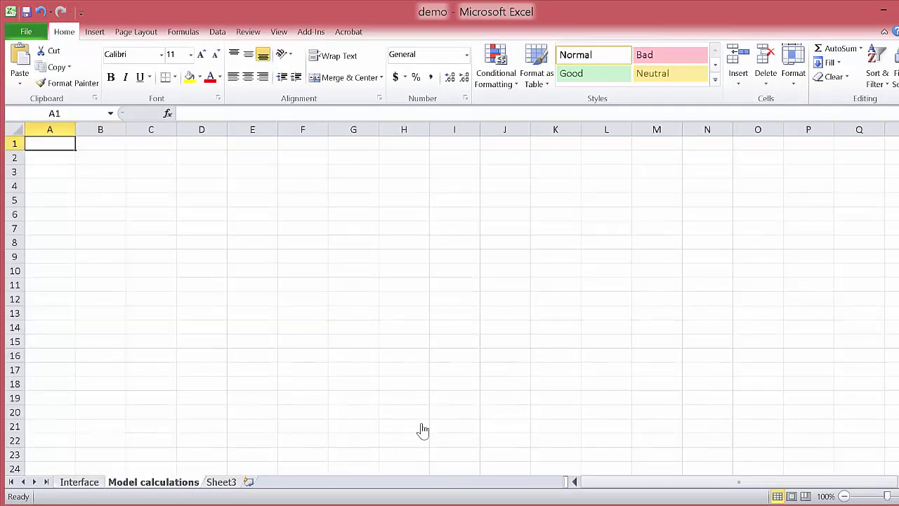
key(Down)
key(Down)
key(Down)
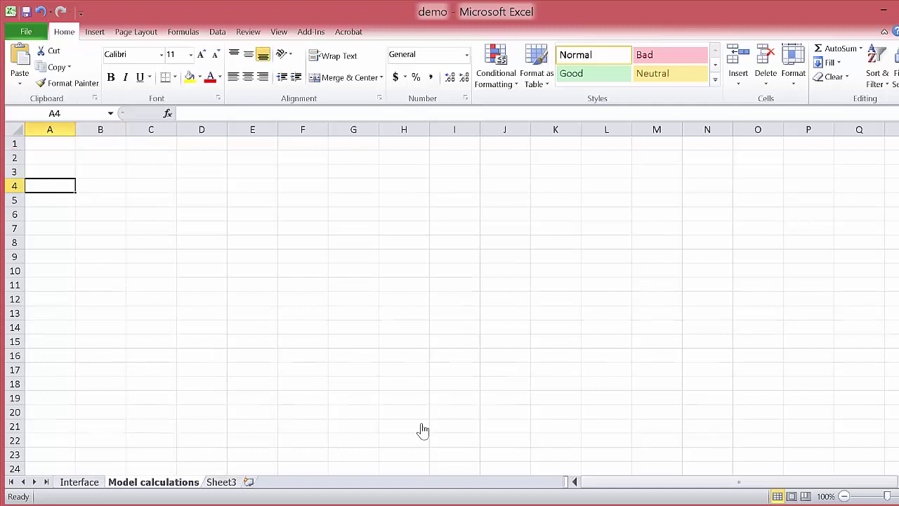
text(i)
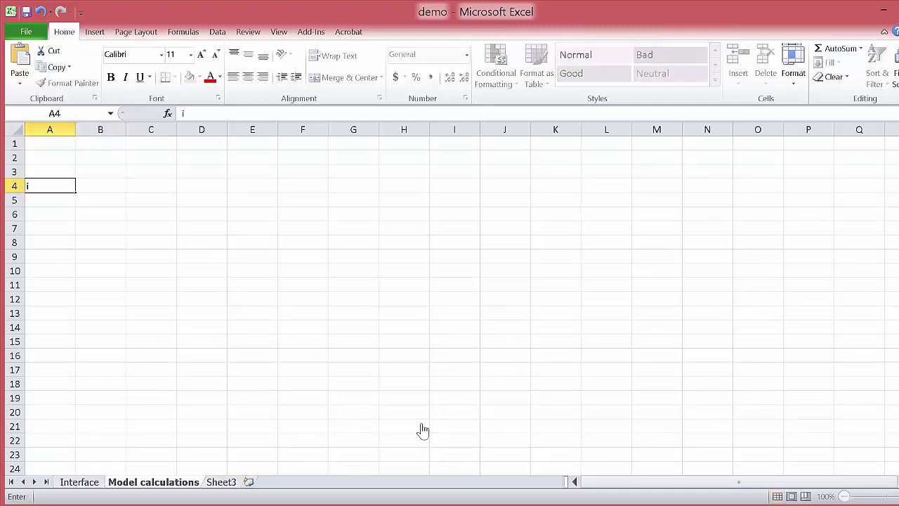
key(Return)
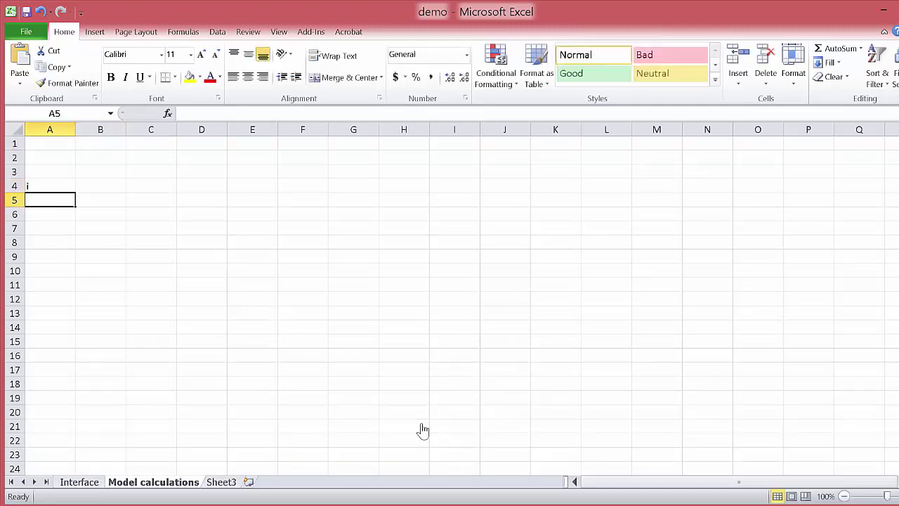
Enter a reference to the first index value, =Interface!A10, in A5 of the Model calculations sheet
text(=)
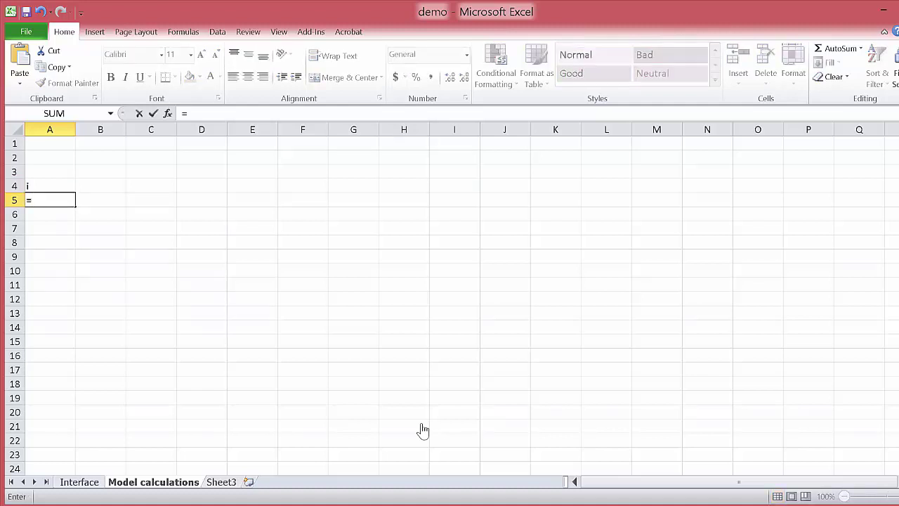
key(ctrl+Page_Up)
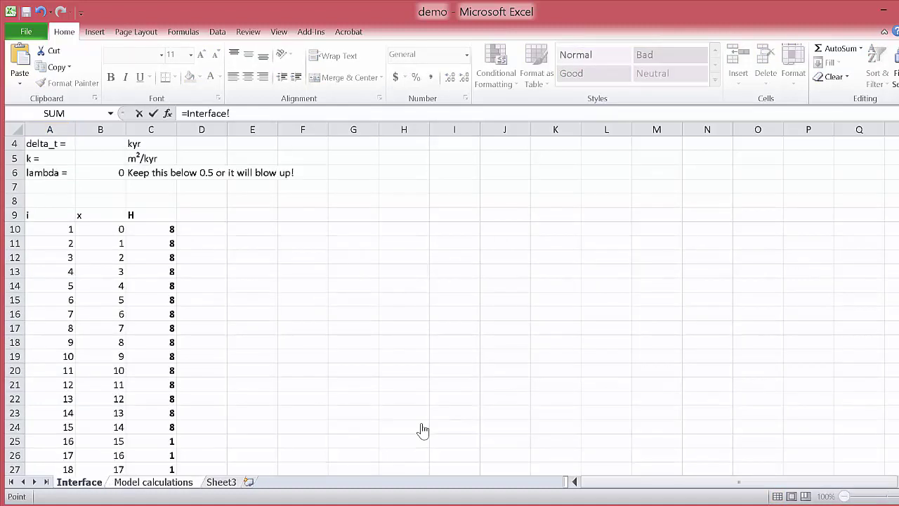
key(Down)
key(Return)
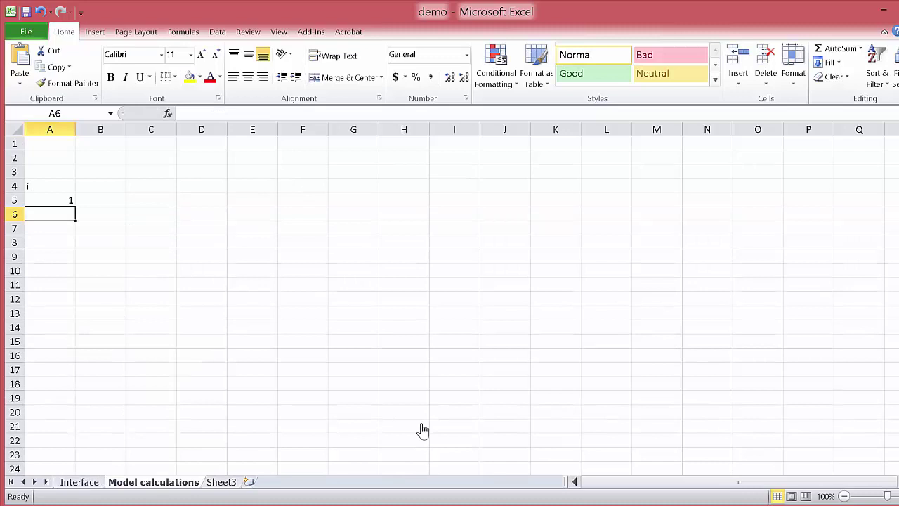
Copy the A5 reference down column A through index 30 and clear the surplus cell A35
key(Up)
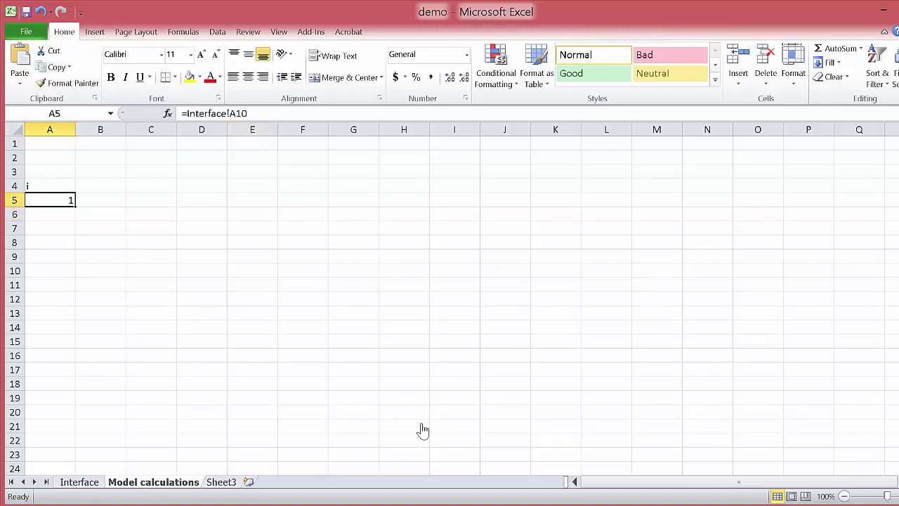
drag(75, 206, 70, 440)
click(45, 426)
right_click(45, 427)
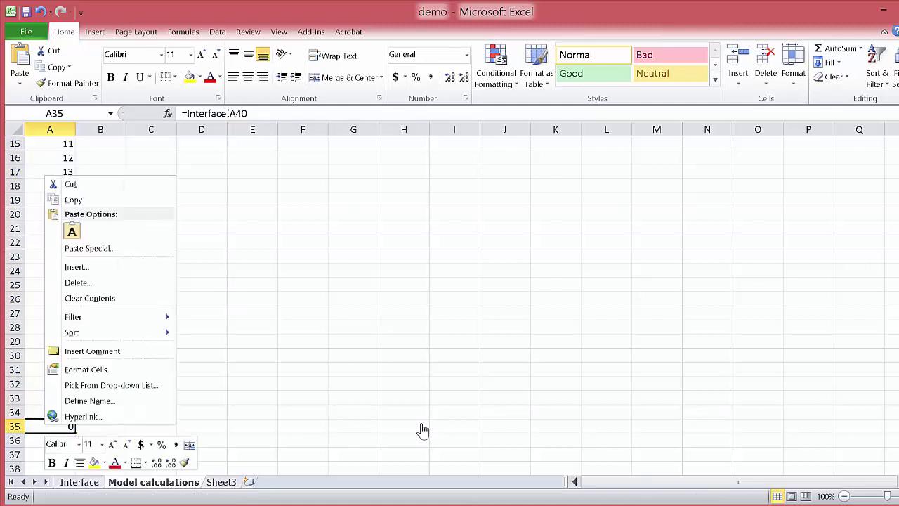
key(Return)
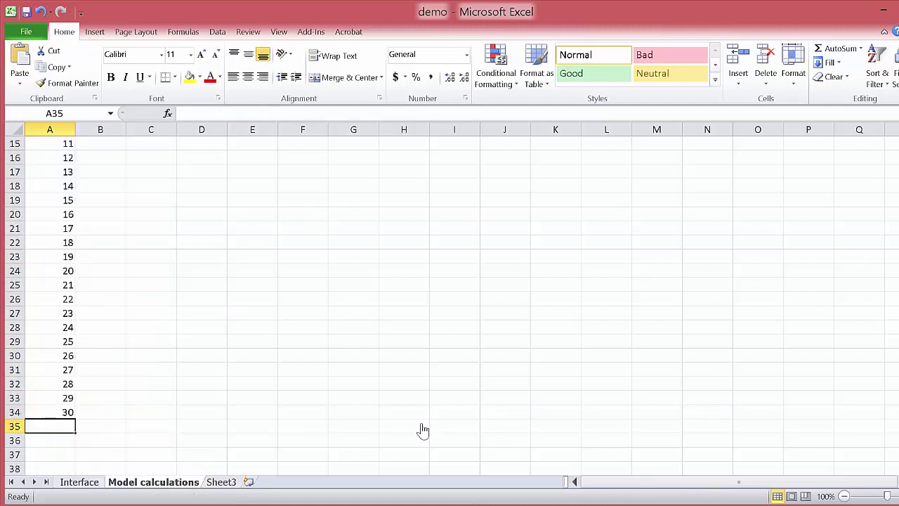
Enter the label I-> in B3 and the starting series values 1 and 2 in C3 and D3
scroll(423, 432, up, 5)
click(101, 186)
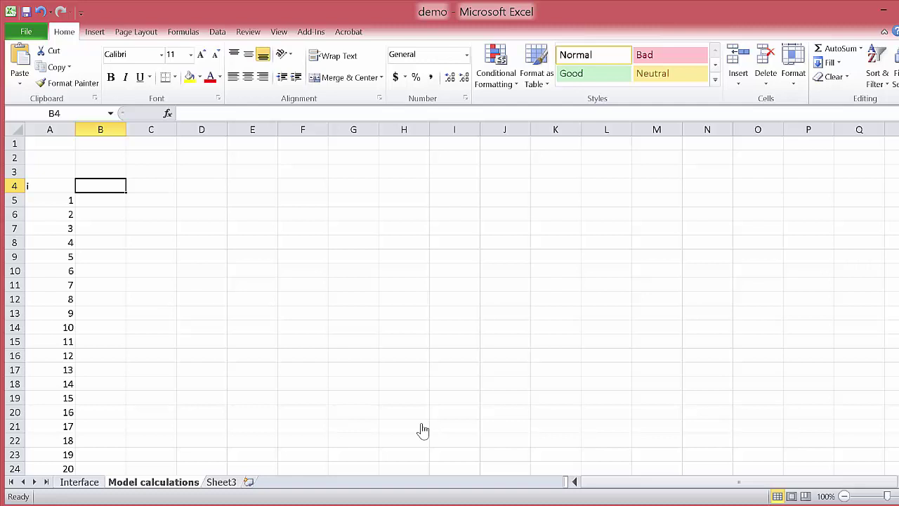
key(Up)
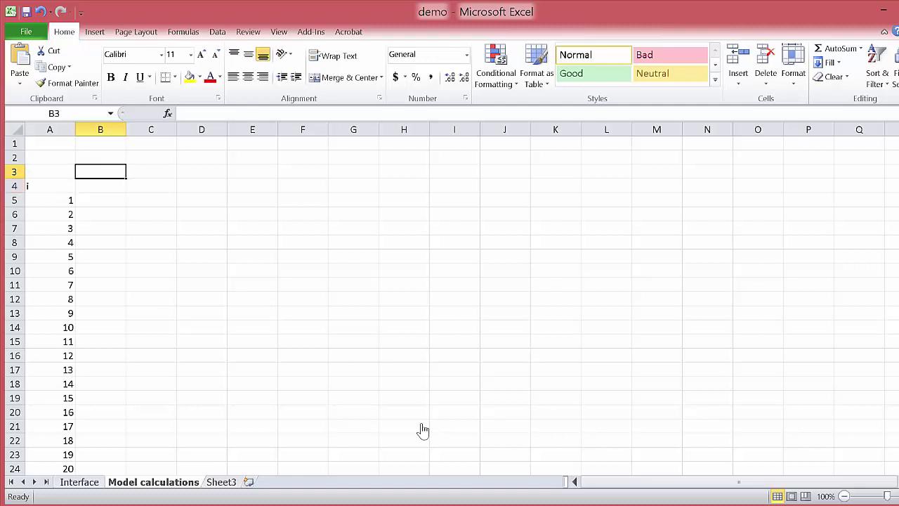
text(I-->)
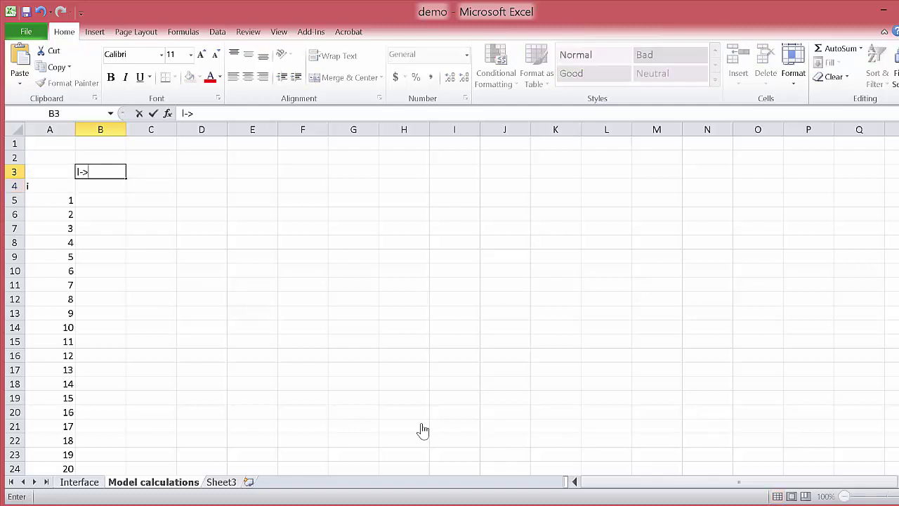
key(Tab)
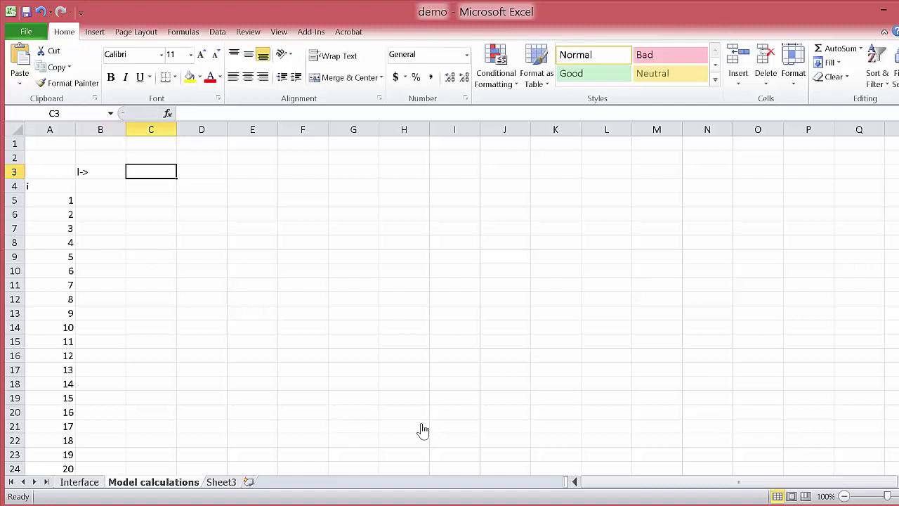
text(1)
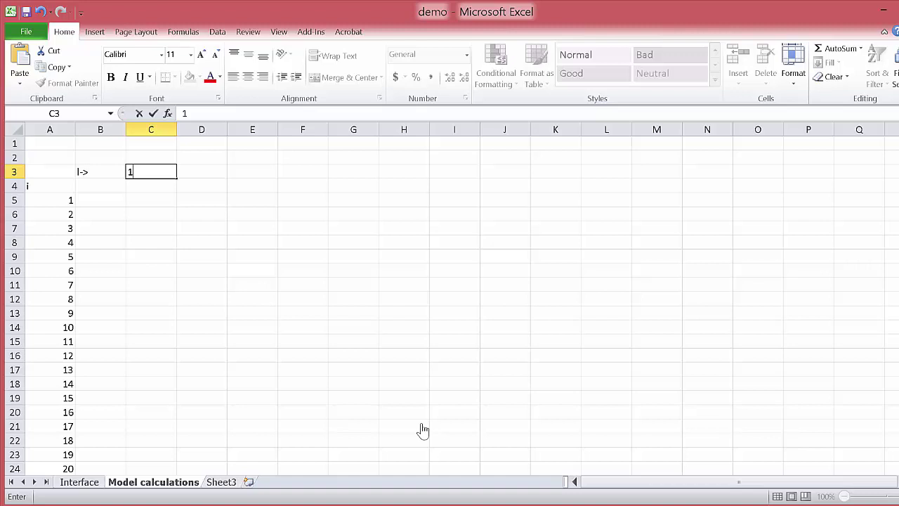
key(Tab)
text(2)
key(Return)
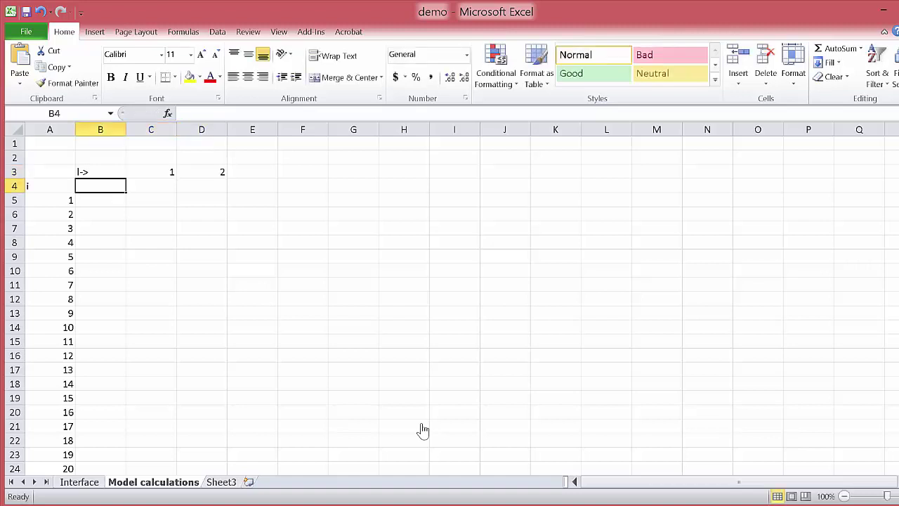
Extend the number series from C3:D3 across row 3 to column GU, ending at 201
key(Up)
key(Up)
key(Right)
key(Down)
key(shift+Right)
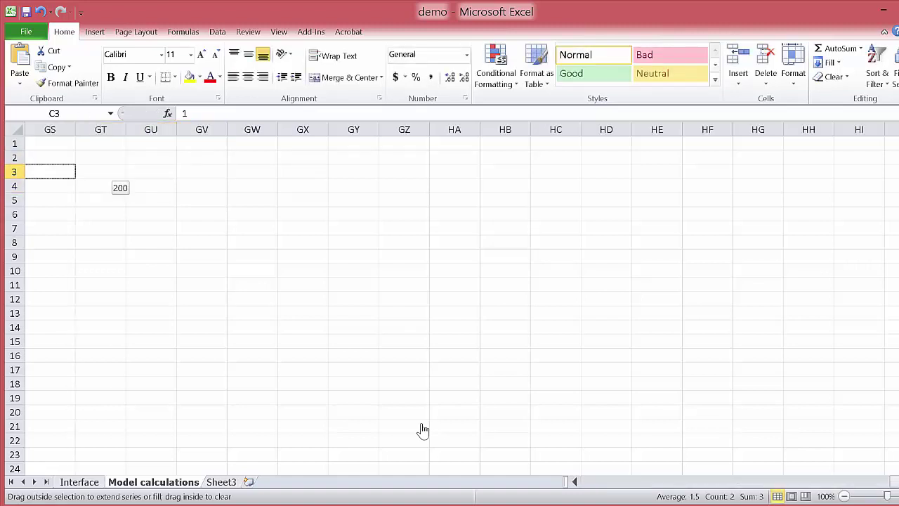
drag(75, 178, 176, 178)
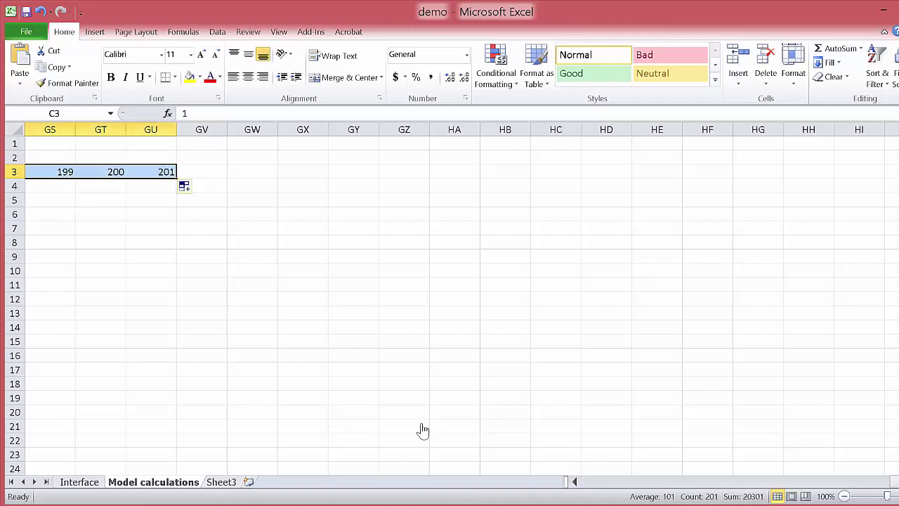
Enter a reference to the first initial height, =Interface!C10, in C5 of the Model calculations sheet
drag(895, 481, 711, 481)
scroll(423, 430, left, 15)
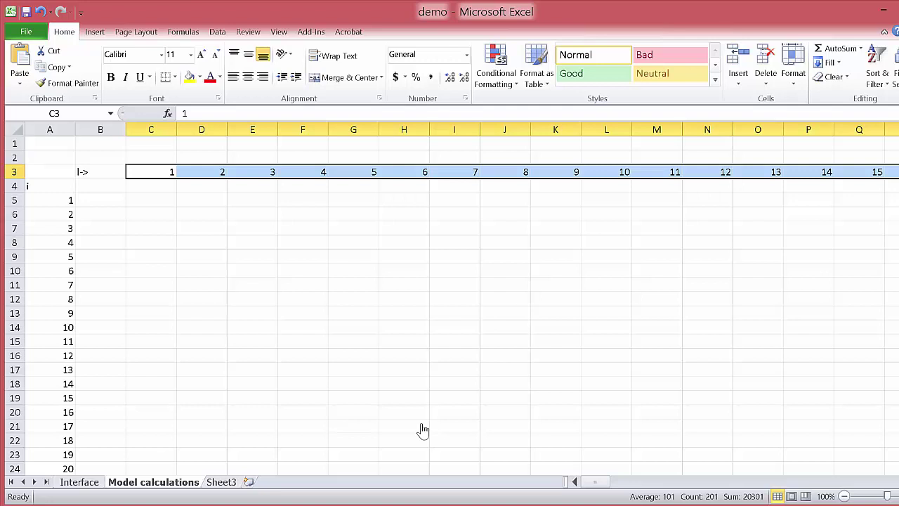
key(Down)
key(Down)
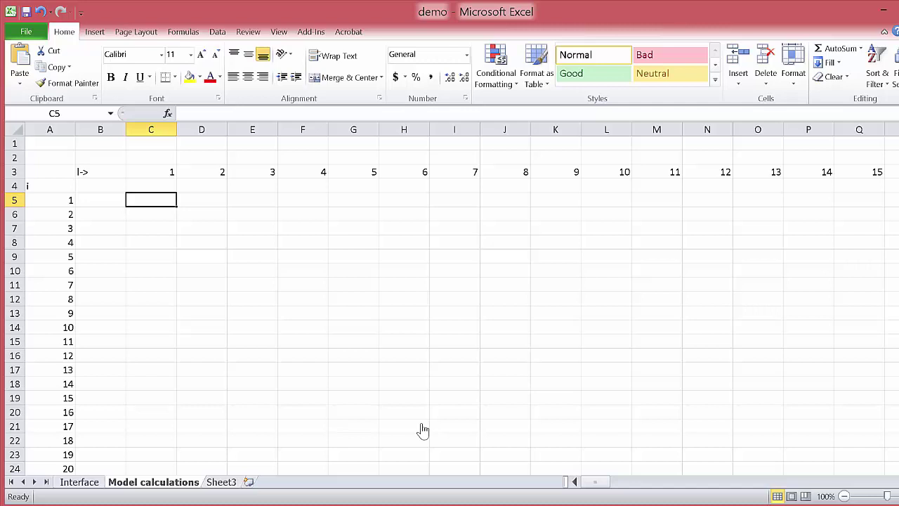
text(=)
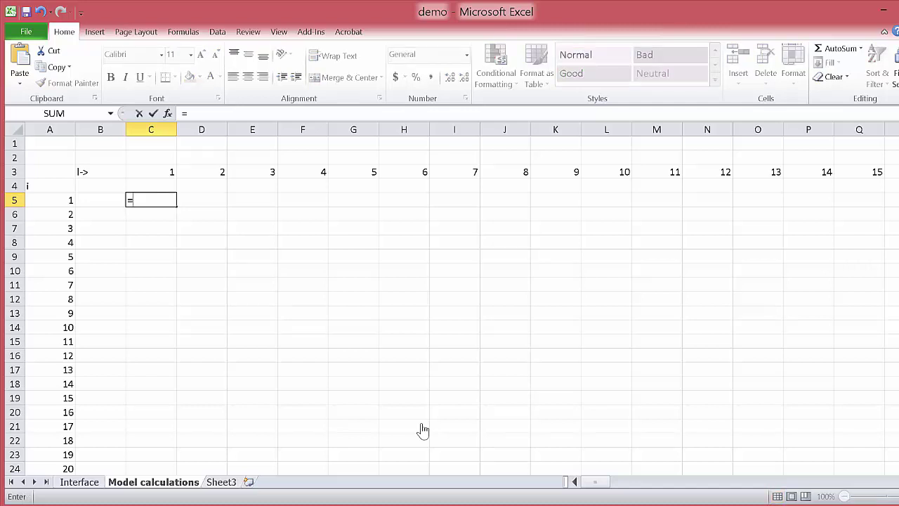
key(ctrl+Page_Up)
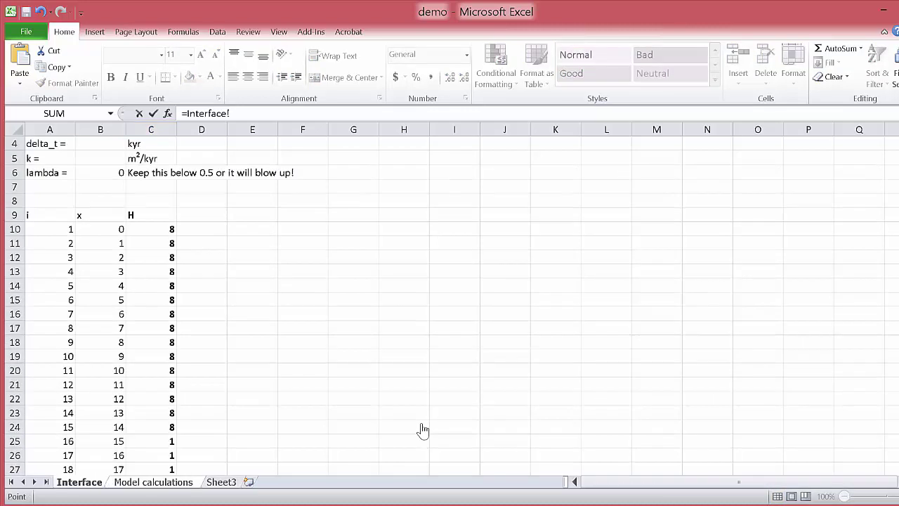
key(Down)
key(Return)
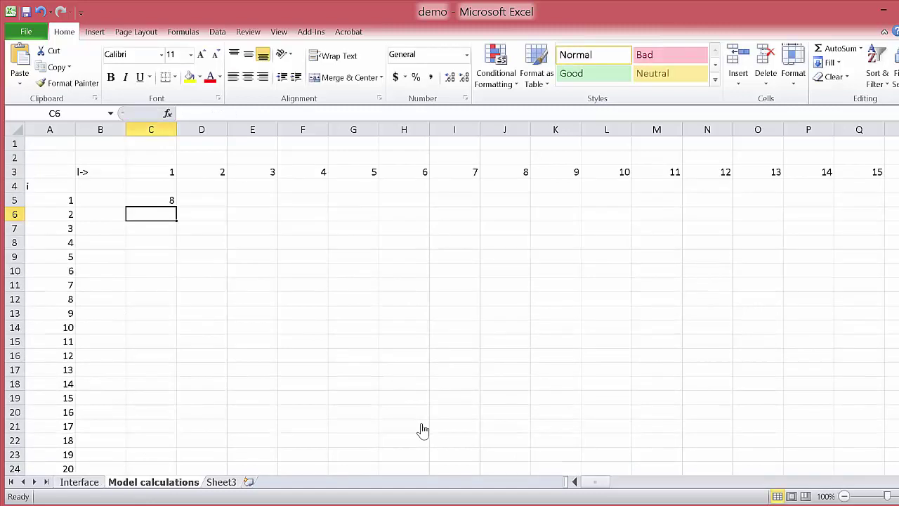
Copy the C5 reference down column C through row 34, at index 30
click(151, 201)
drag(176, 206, 176, 447)
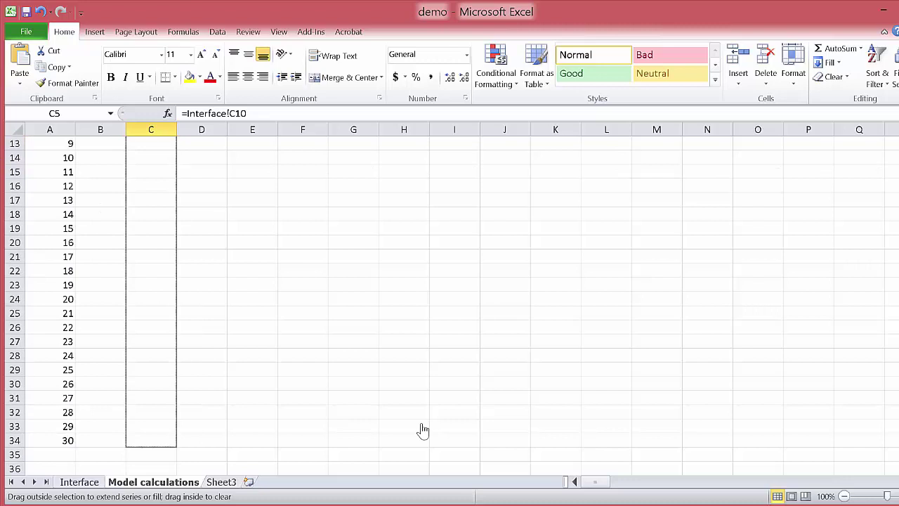
drag(422, 430, 422, 430)
scroll(422, 430, up, 4)
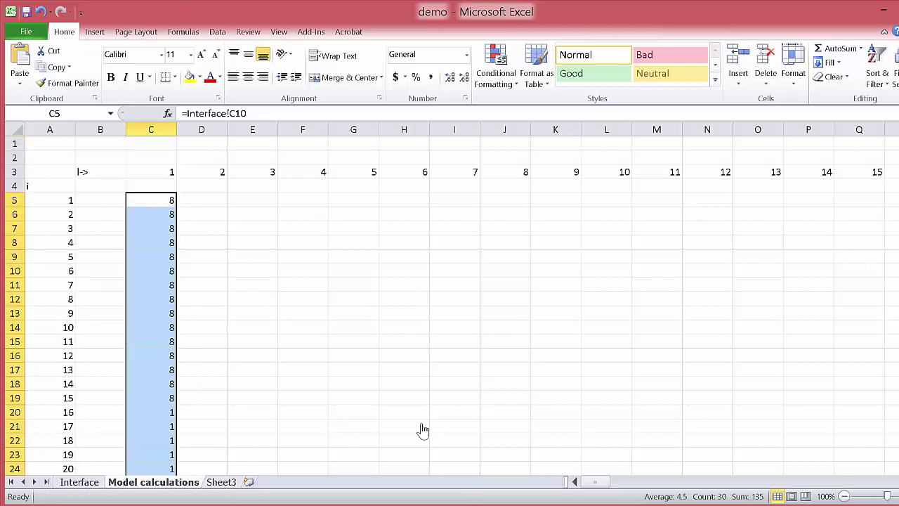
Fix the upper boundary for time step 2 by entering =C5 in D5
key(Right)
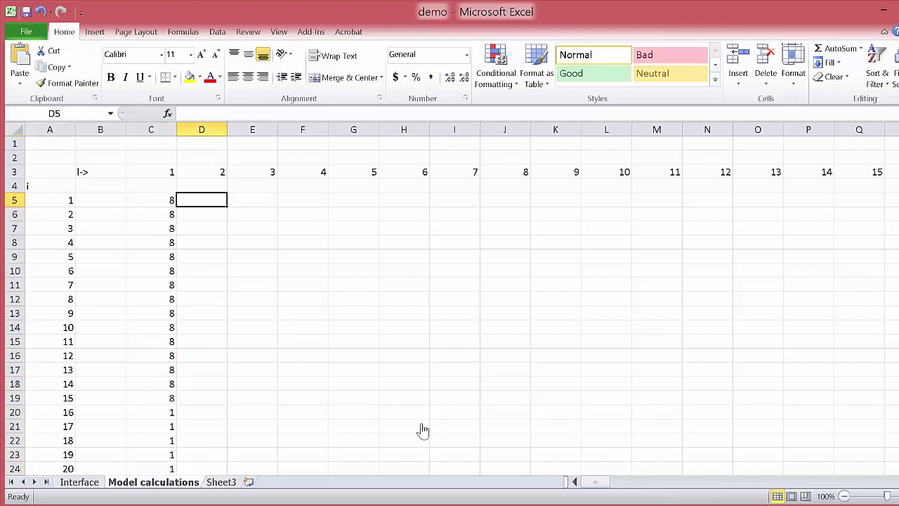
text(=)
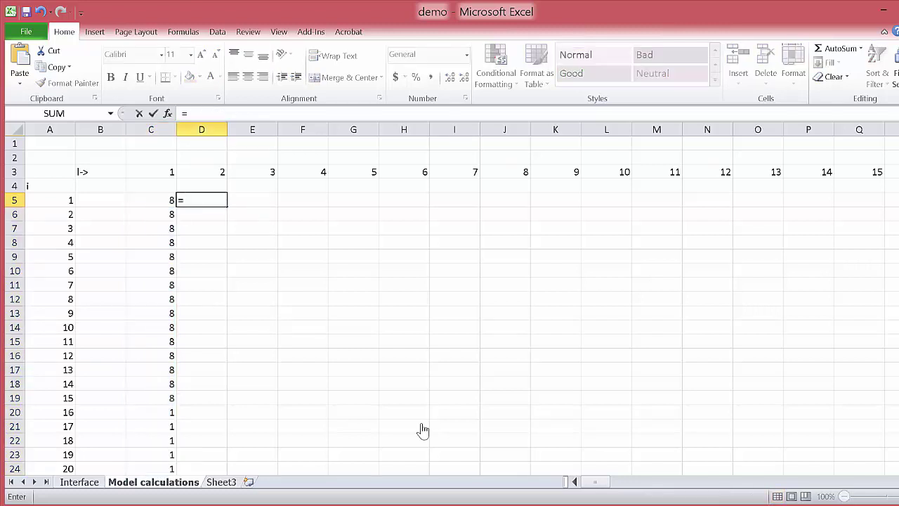
key(Left)
key(Return)
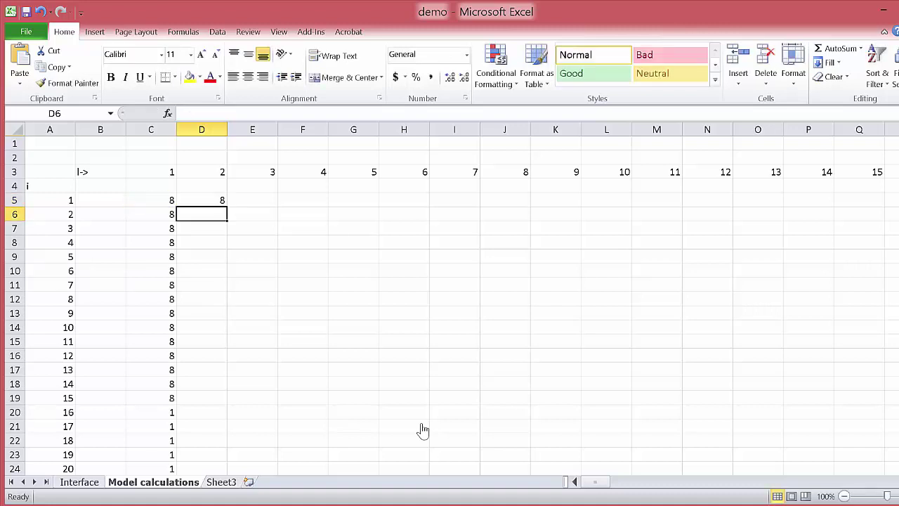
Fix the lower boundary for time step 2 by entering =C34 in D34
key(Down)
key(Down)
key(Down)
key(Down)
key(Down)
key(Down)
key(Down)
key(Down)
key(Down)
key(Down)
key(Down)
key(Down)
key(Down)
key(Down)
key(Down)
key(Down)
key(Down)
key(Down)
key(Down)
key(Down)
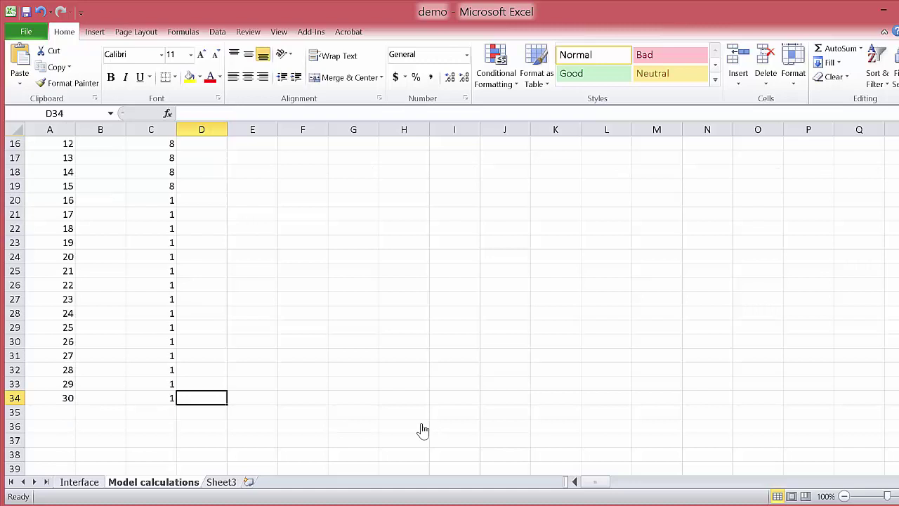
text(=)
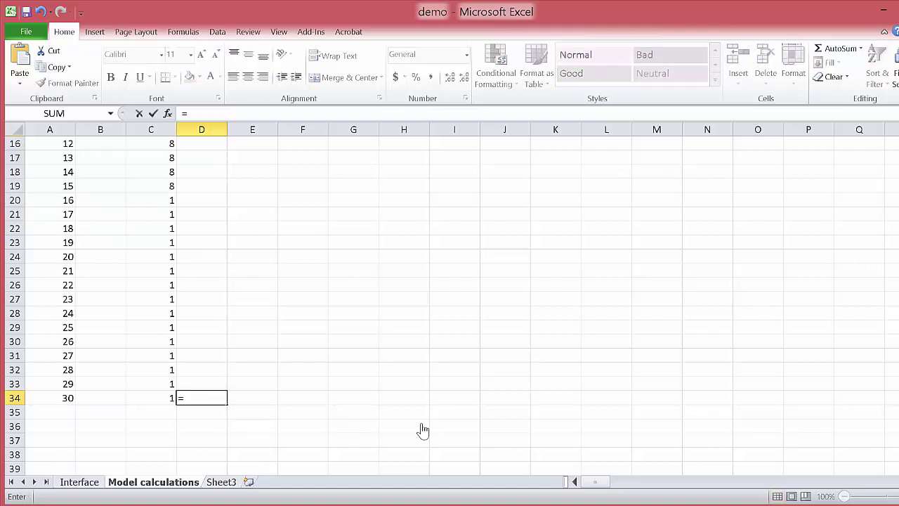
key(Left)
key(Return)
scroll(423, 430, up, 5)
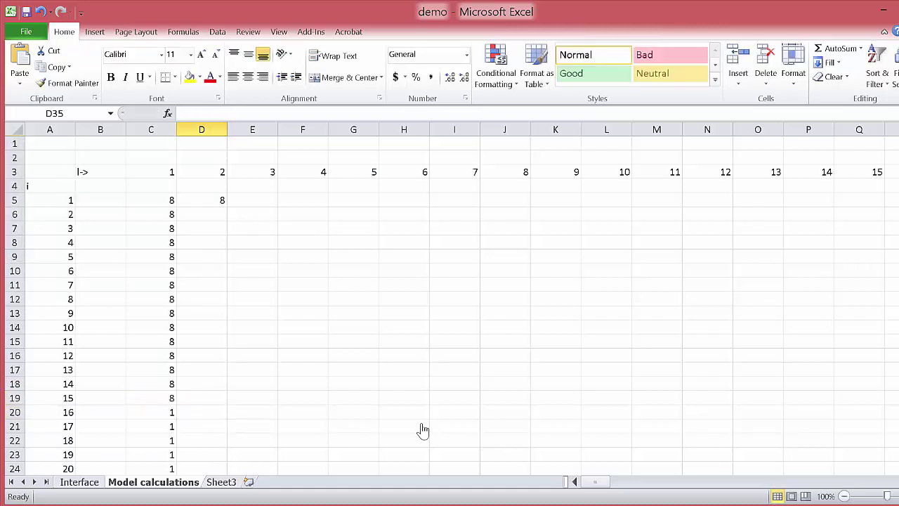
Begin the diffusion formula in D6 with =C6+((k*delta_t)/(delta_x*delta_x))*(, referencing the constants on the Interface sheet
key(ctrl+Up)
key(ctrl+Up)
key(Down)
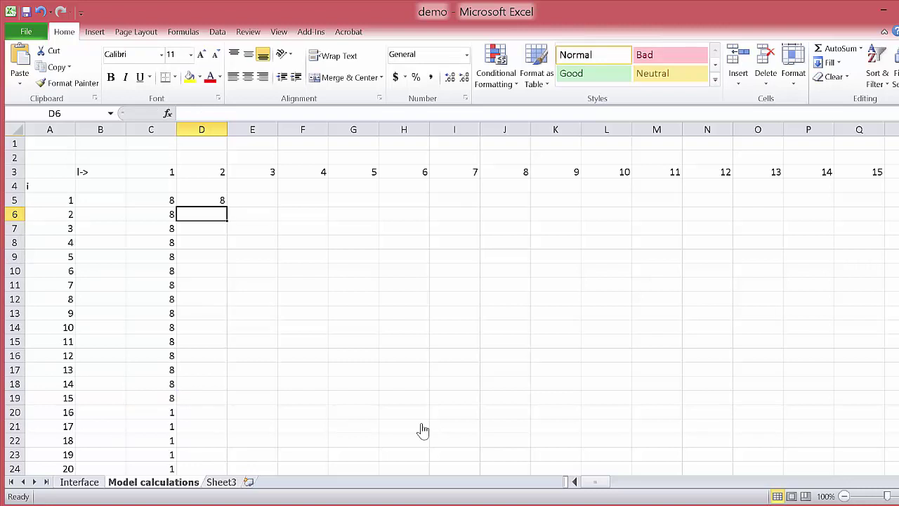
key(F2)
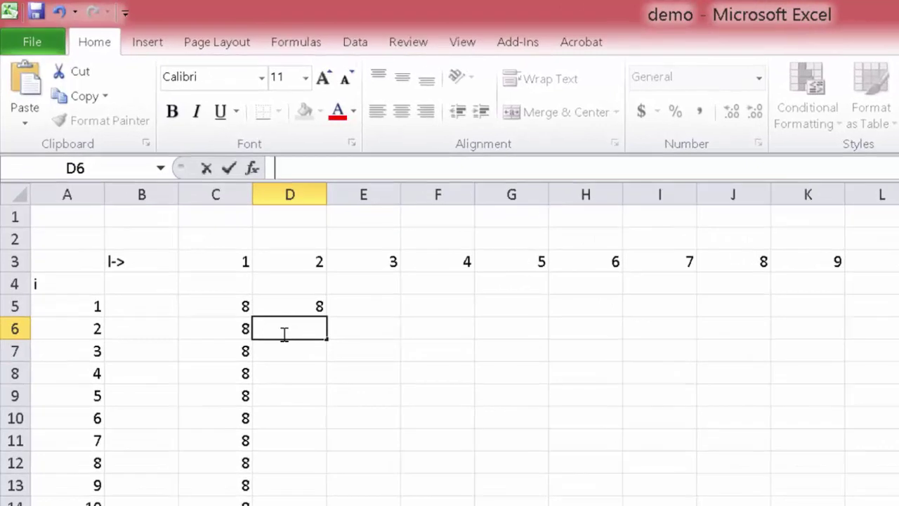
text(=)
click(203, 328)
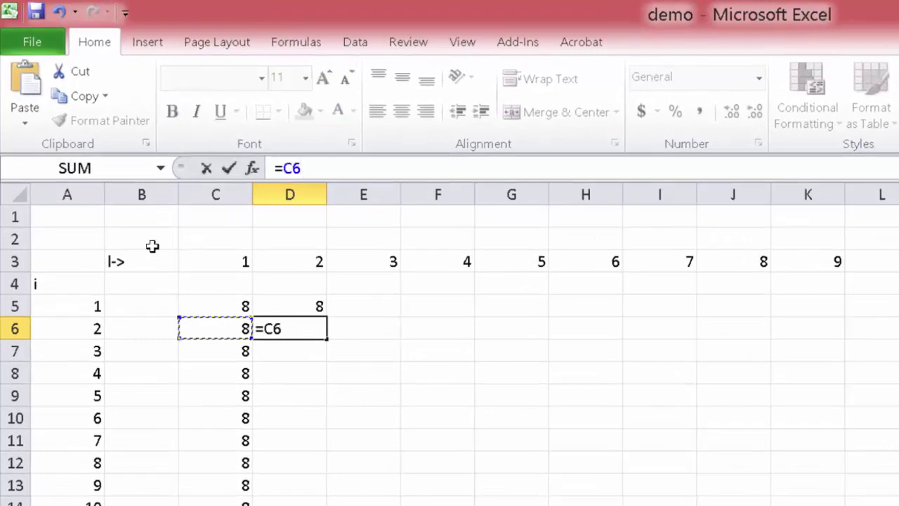
text(+()
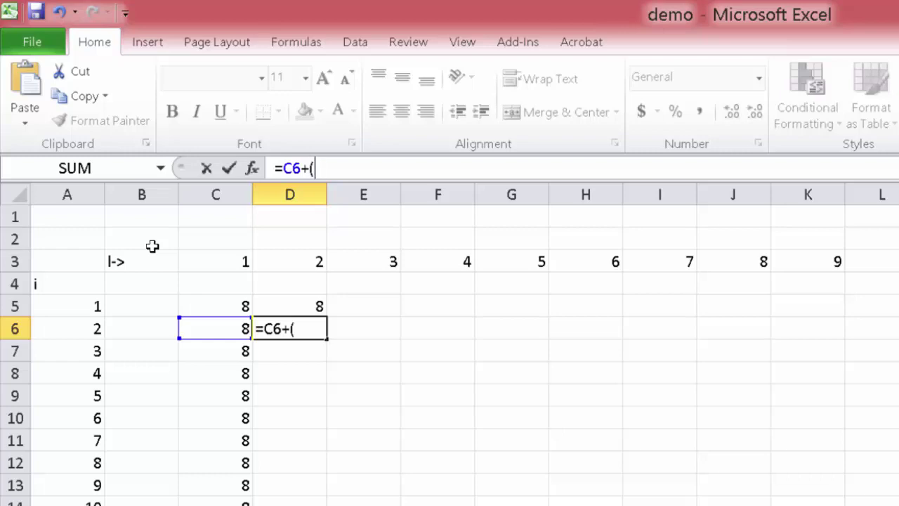
text(()
click(211, 505)
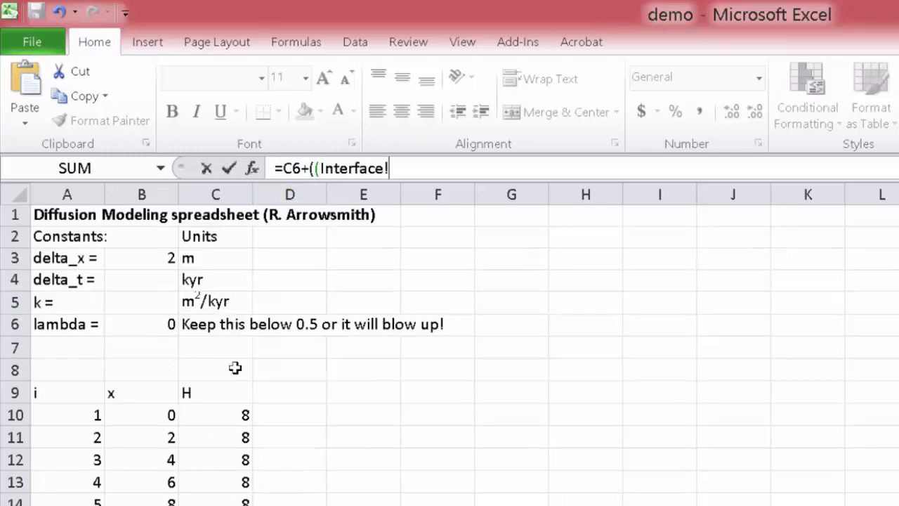
click(139, 303)
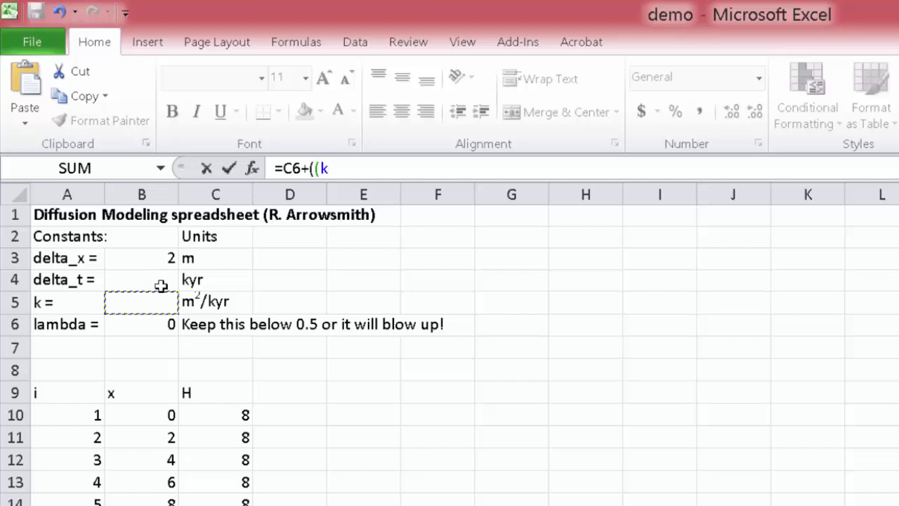
text(*)
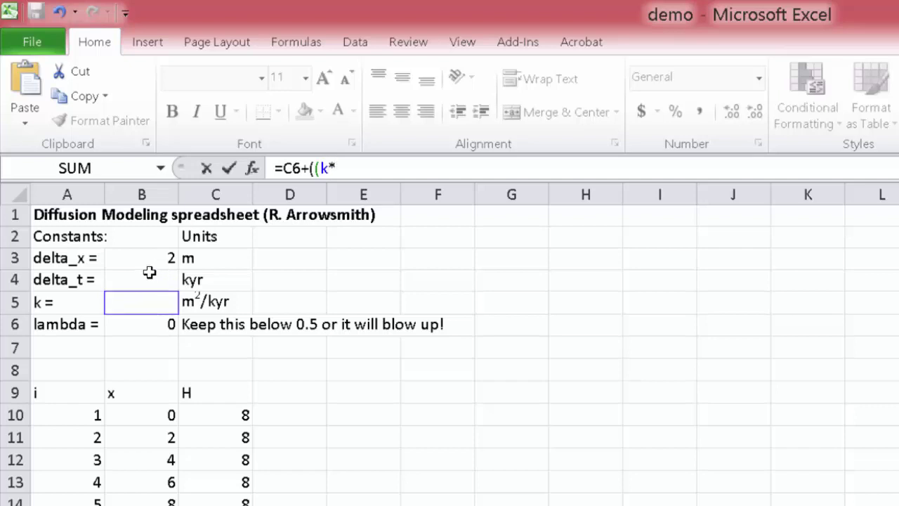
click(149, 272)
text())
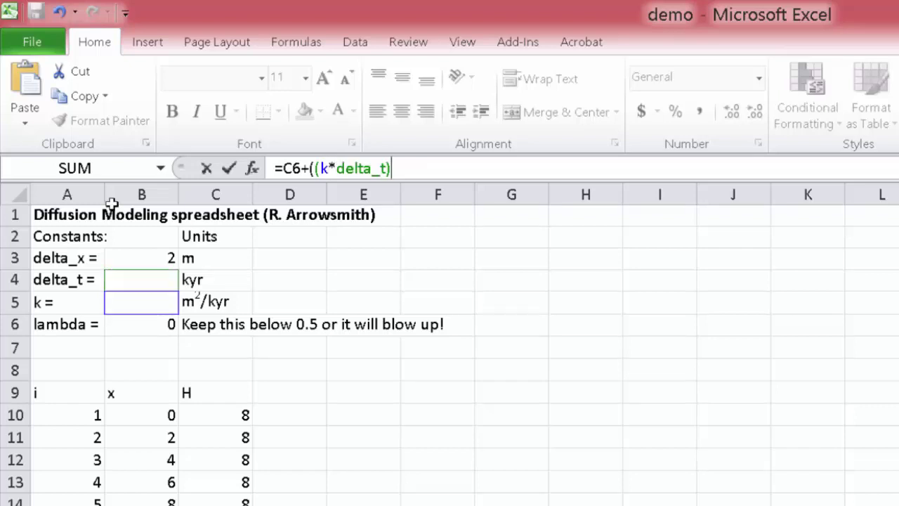
text(/()
click(126, 258)
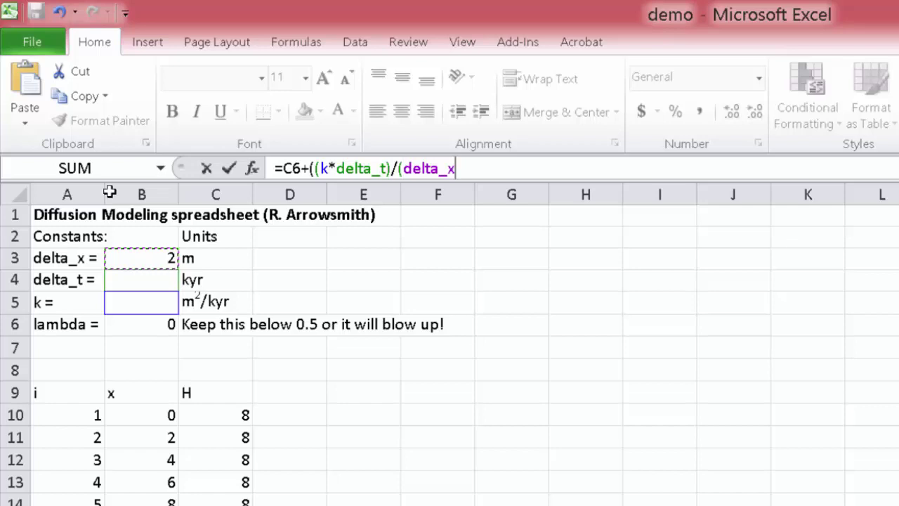
text(*)
click(140, 256)
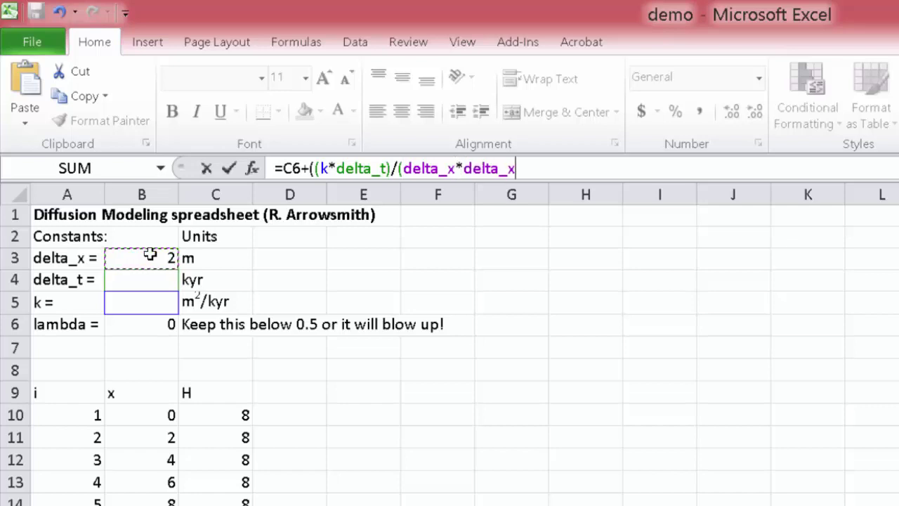
text())*()
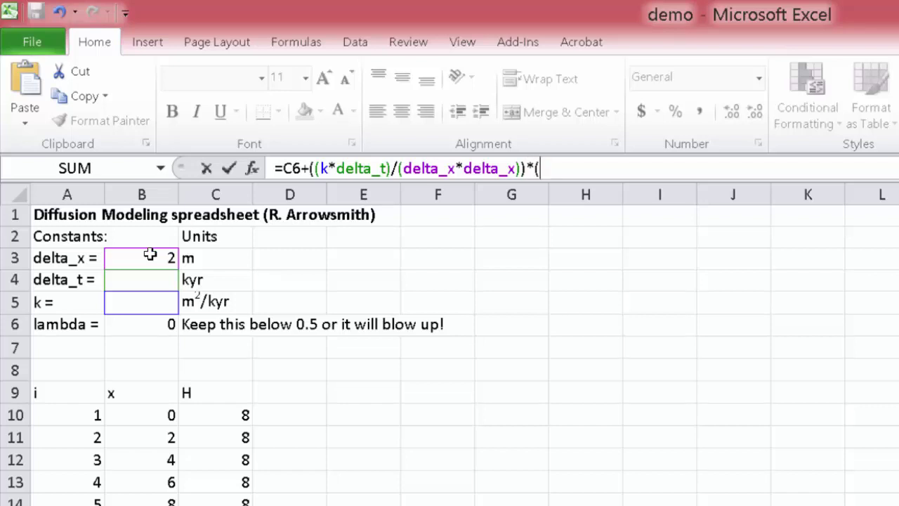
Complete the D6 formula with the curvature term C7-2*C6+C5 from the Model calculations sheet and close the parenthesis
key(ctrl+Page_Down)
click(227, 348)
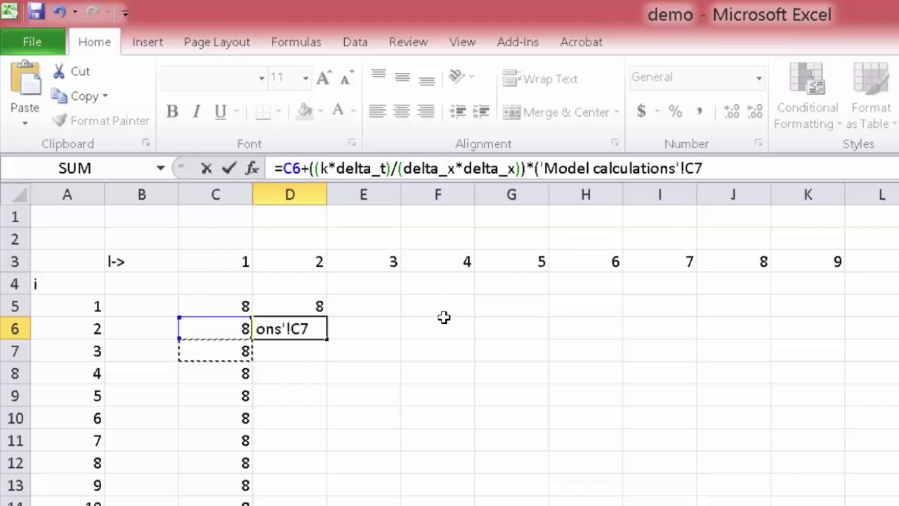
text(-)
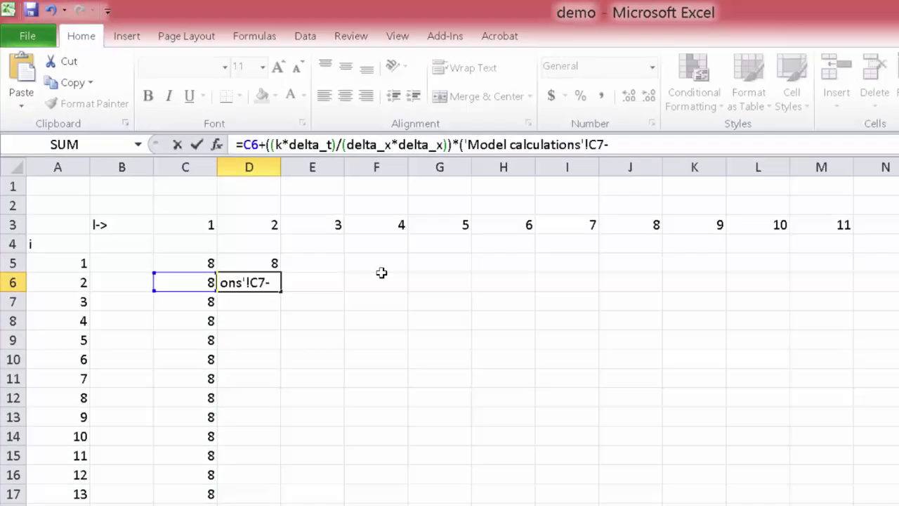
text(2*)
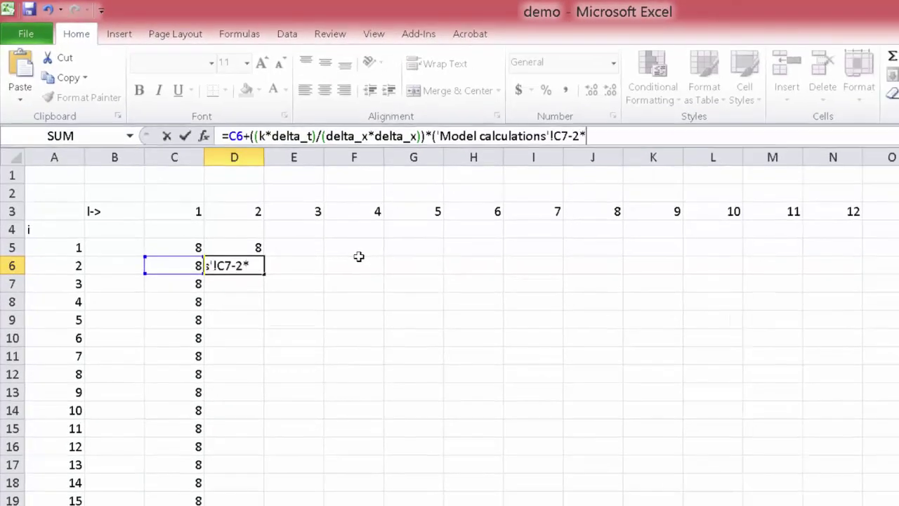
click(179, 265)
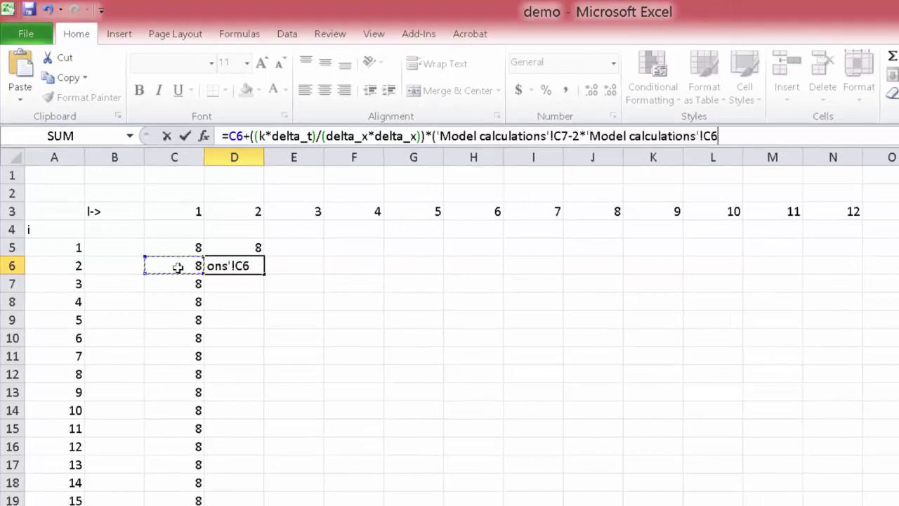
text(+)
click(184, 248)
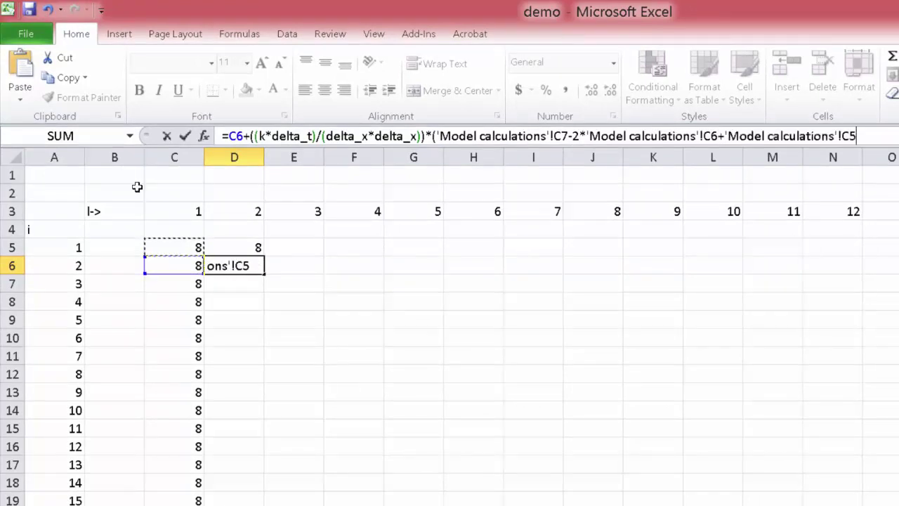
text())
key(Return)
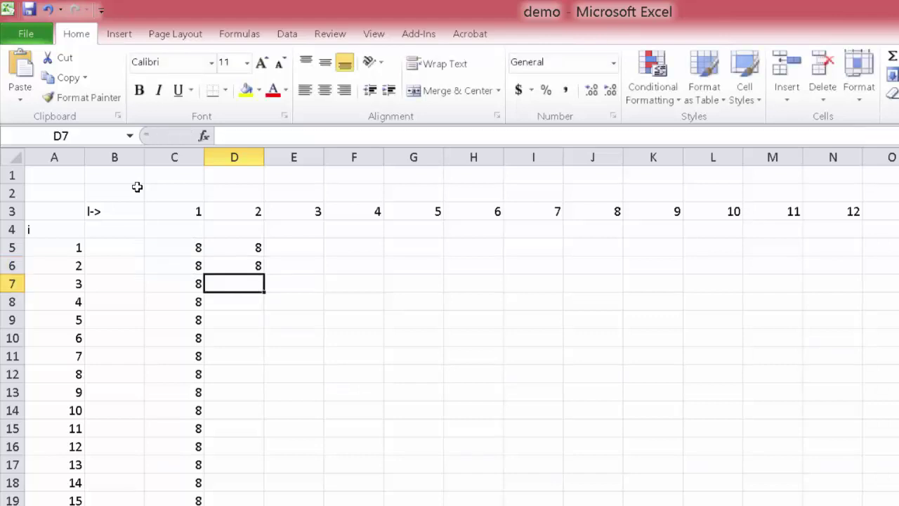
Copy the D6 formula down to D33 and extend the column D formulas across all time steps to column GU
click(245, 265)
drag(264, 274, 179, 426)
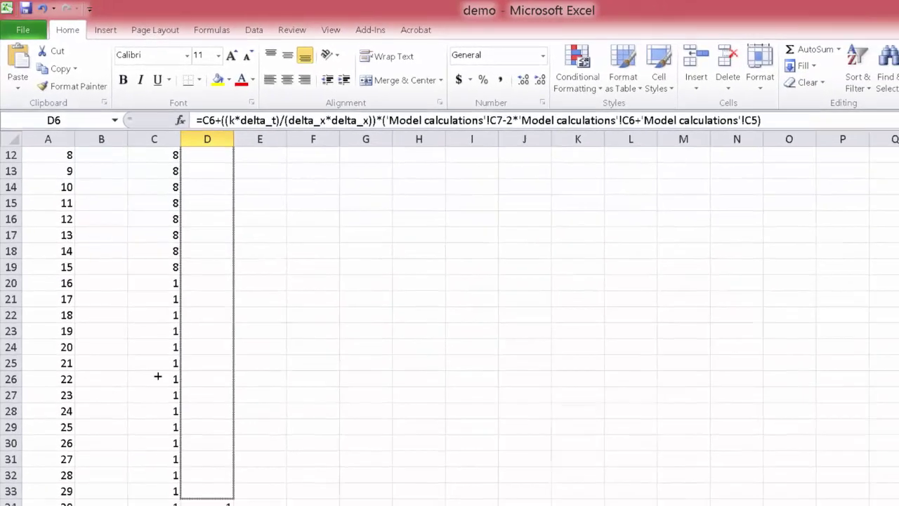
drag(158, 377, 212, 492)
scroll(263, 370, up, 4)
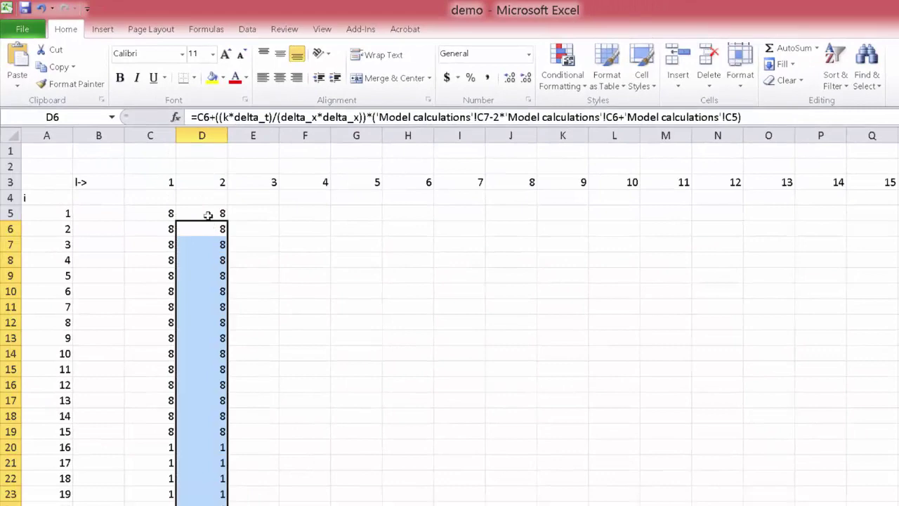
drag(208, 214, 205, 502)
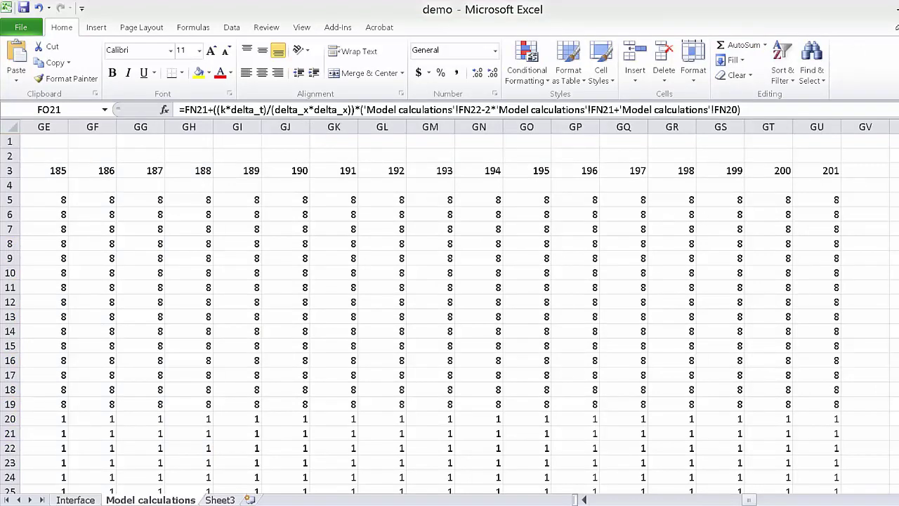
On the Interface sheet, set delta_t to 0.1 kyr and k to 1 m²/kyr
click(52, 382)
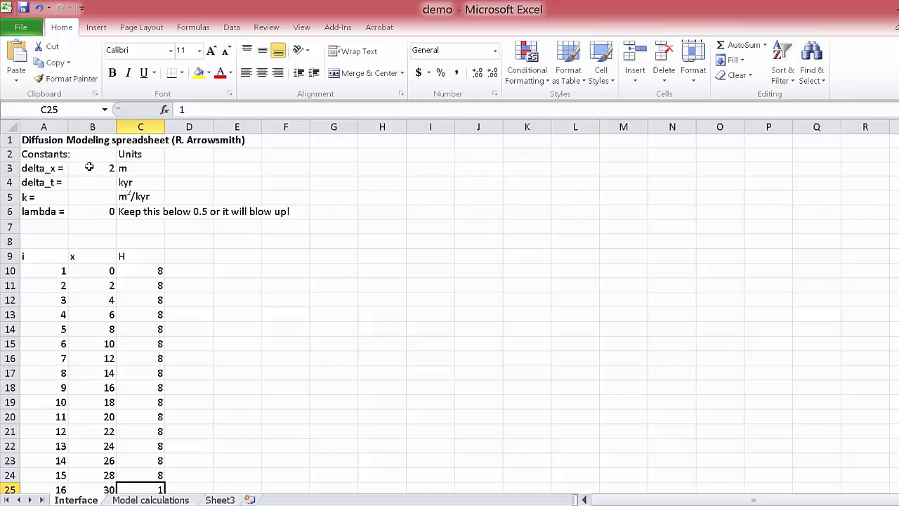
click(85, 180)
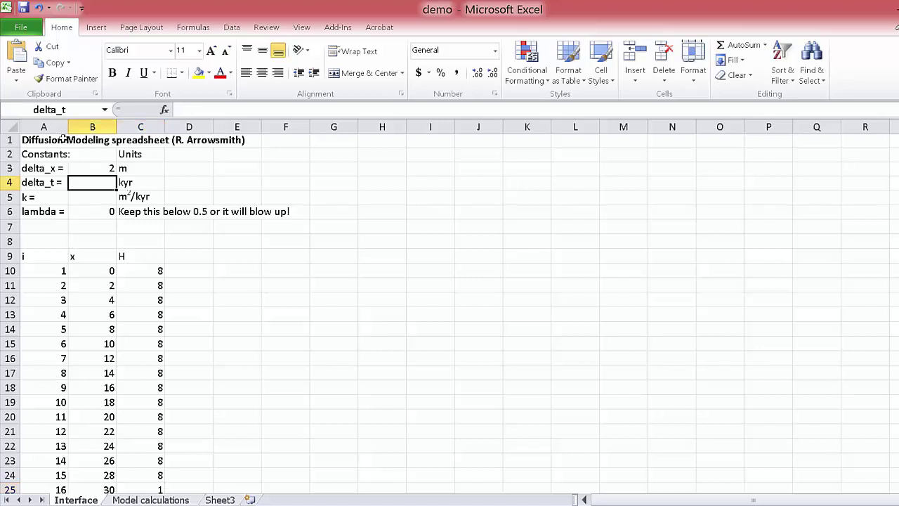
text(0.1)
key(Return)
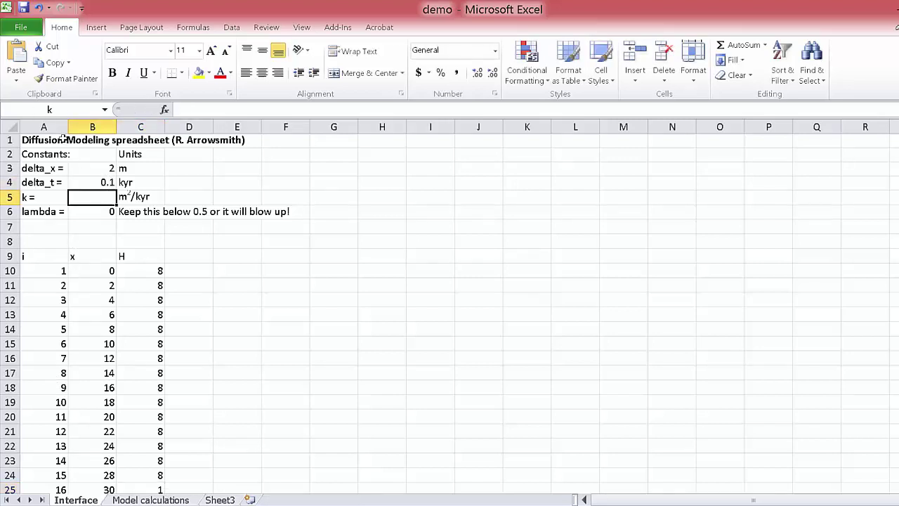
text(1)
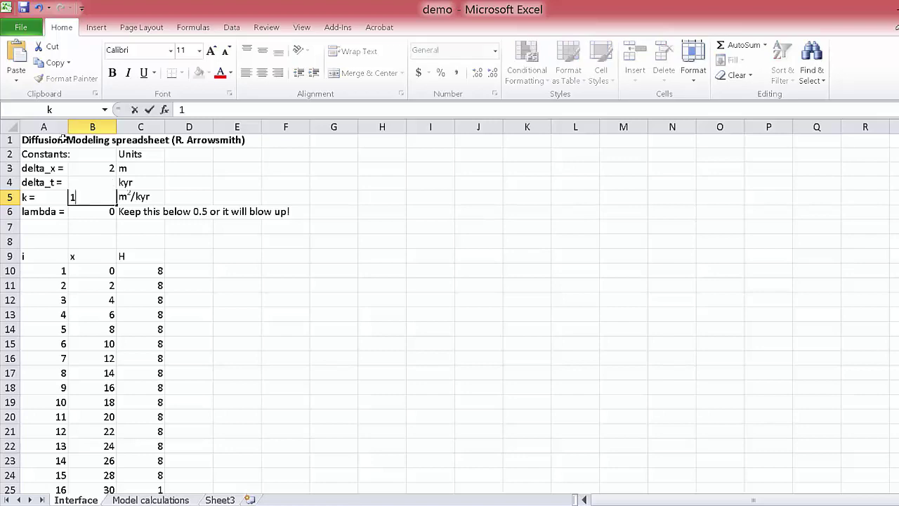
key(Return)
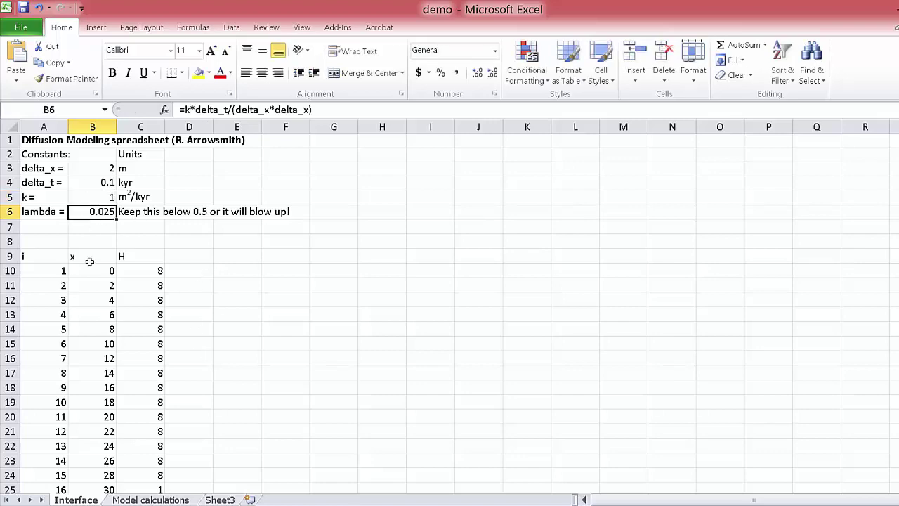
Examine the recalculated heights on the Model calculations sheet at the final and the first time steps
click(130, 500)
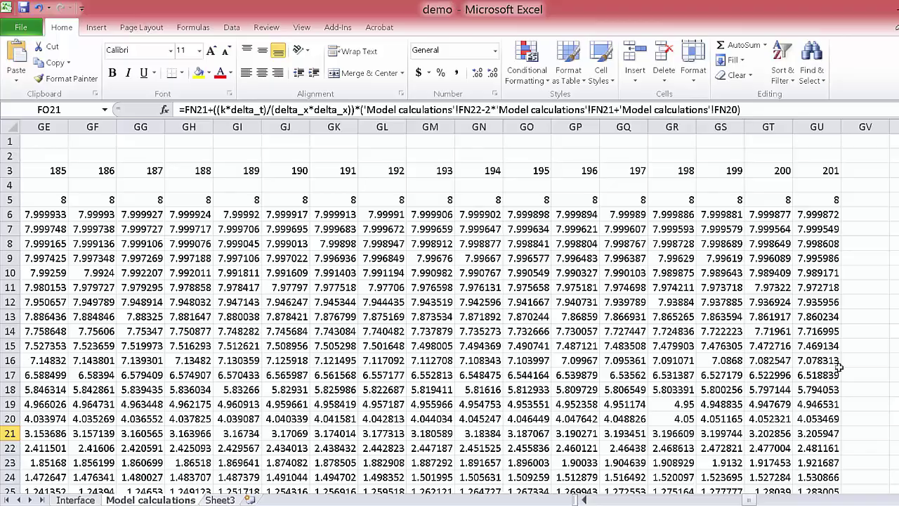
scroll(839, 372, down, 4)
scroll(839, 376, up, 4)
scroll(838, 375, down, 2)
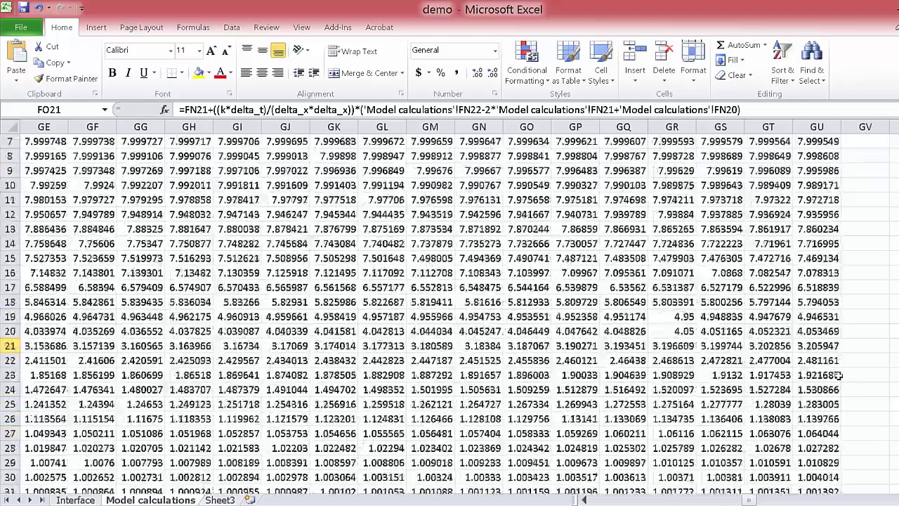
drag(749, 499, 597, 499)
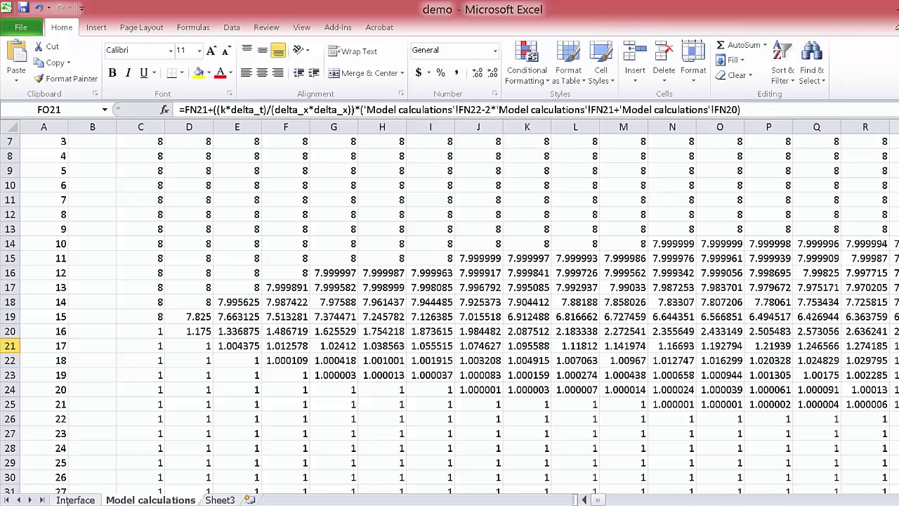
Add the column heading H-Final in D9 of the Interface sheet, beside the H column
click(74, 499)
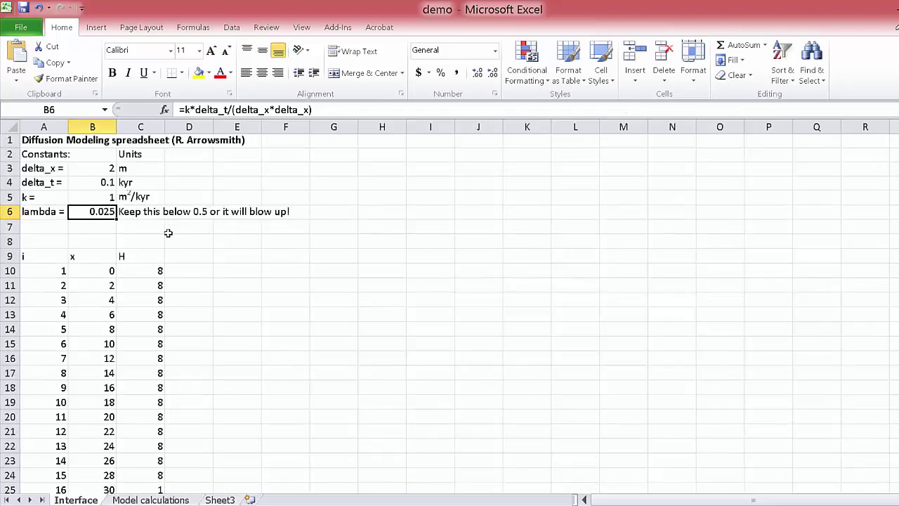
click(172, 255)
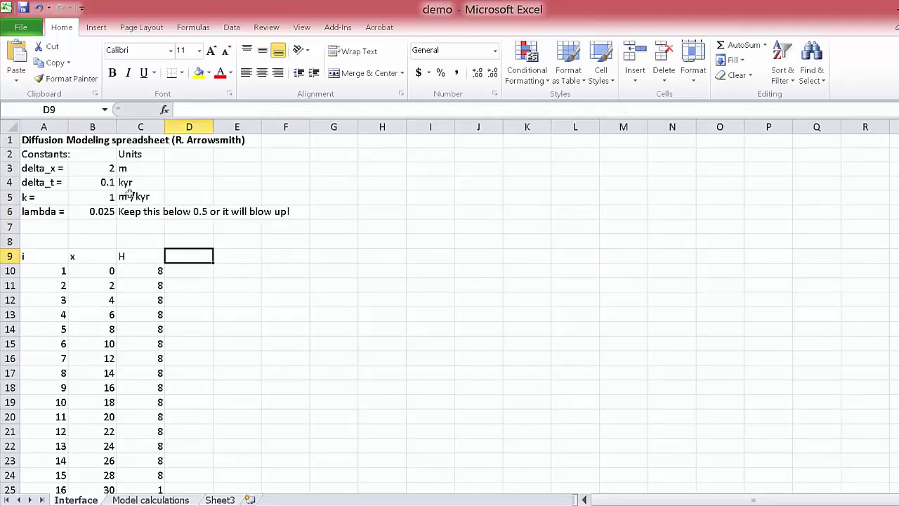
text(H-)
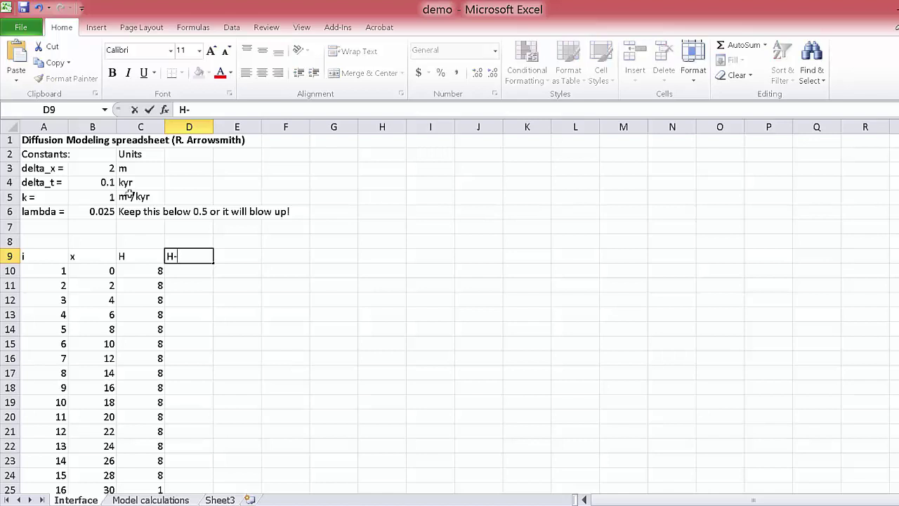
text(Final)
key(Return)
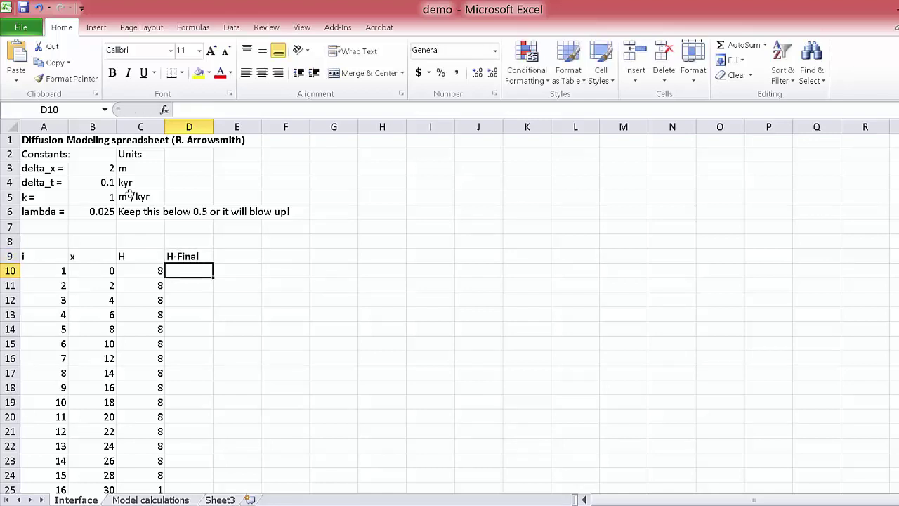
Link Interface cell D10 to the first height of time step 201 with ='Model calculations'!GU5
text(=)
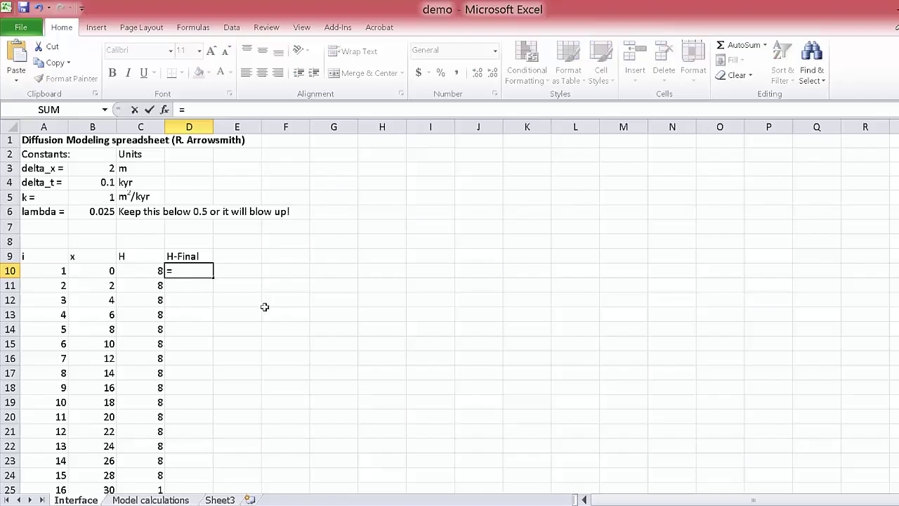
click(152, 500)
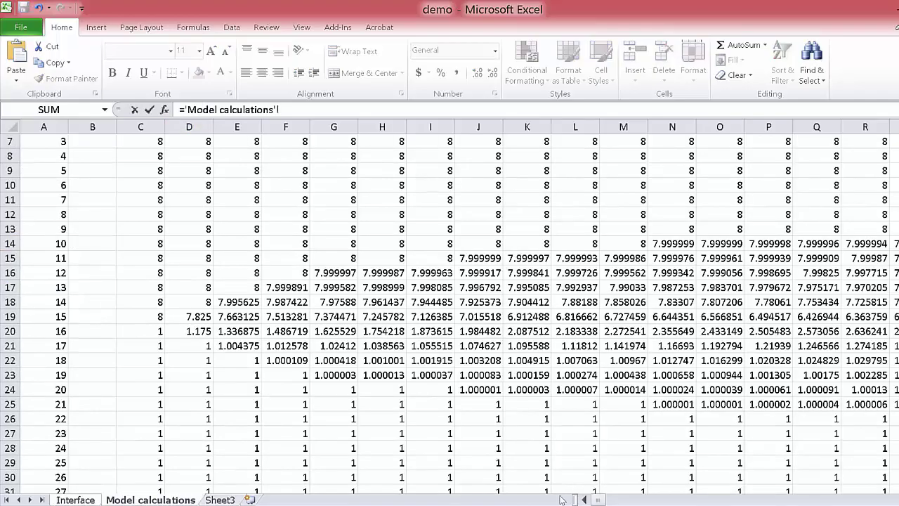
drag(598, 499, 755, 500)
scroll(548, 293, up, 2)
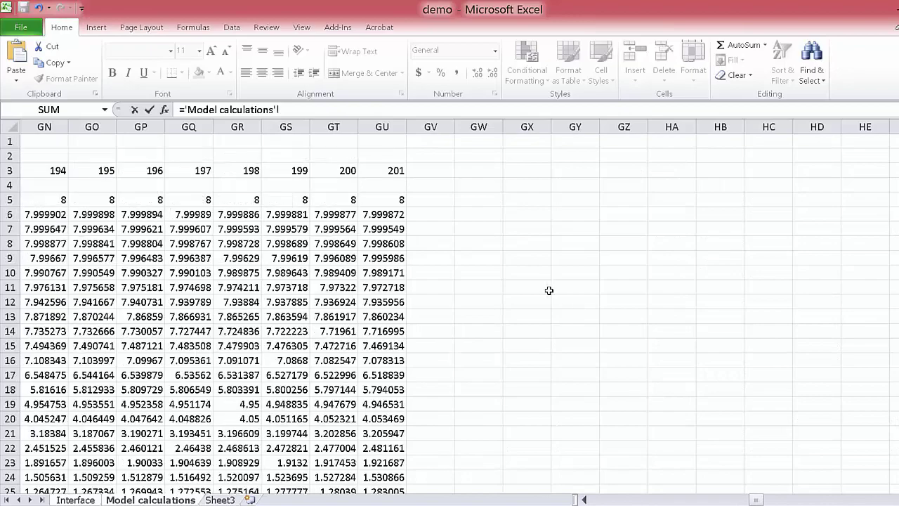
click(376, 202)
key(Return)
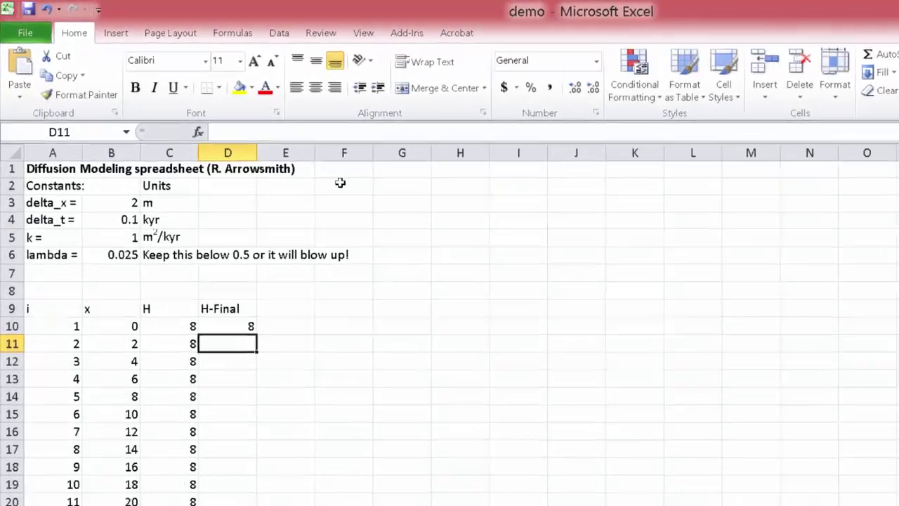
Fill the D10 formula down the H-Final column for all profile points
click(244, 329)
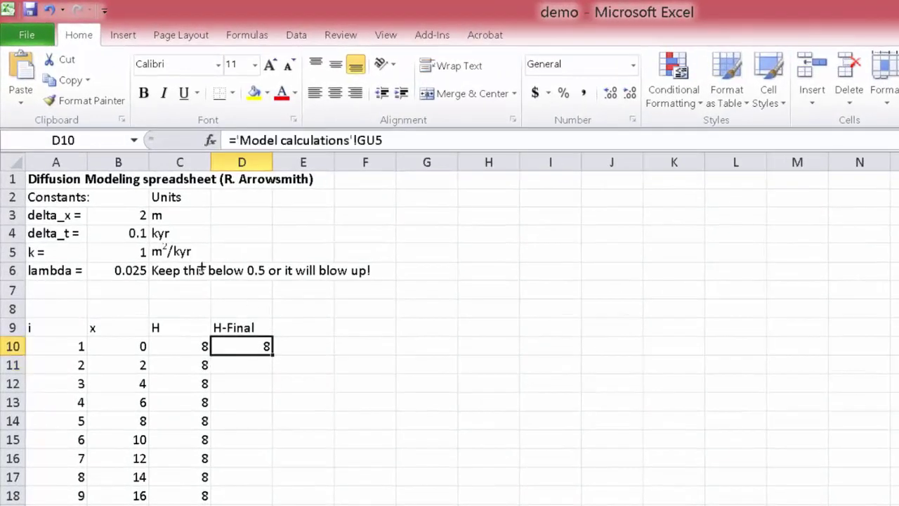
double_click(273, 353)
scroll(299, 378, down, 6)
scroll(300, 377, up, 6)
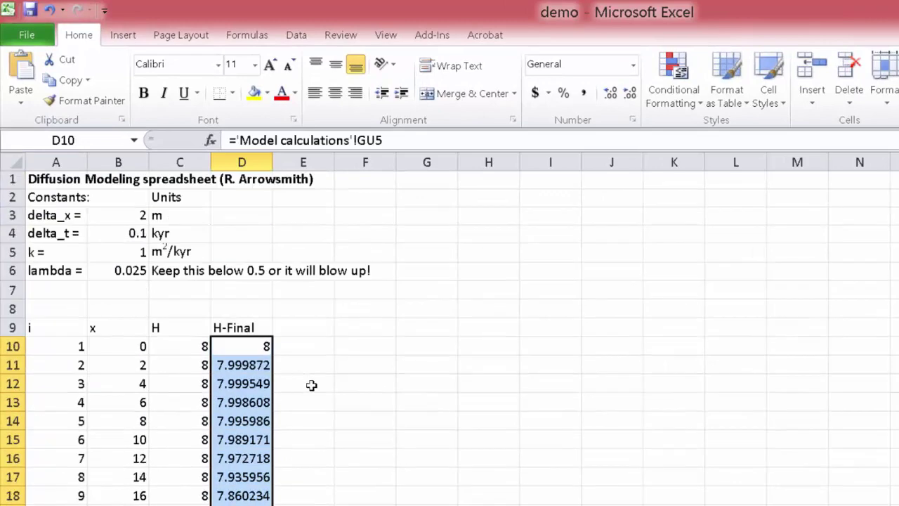
Make the initial H values from C10 down and the constants in B3:B5 bold
click(163, 347)
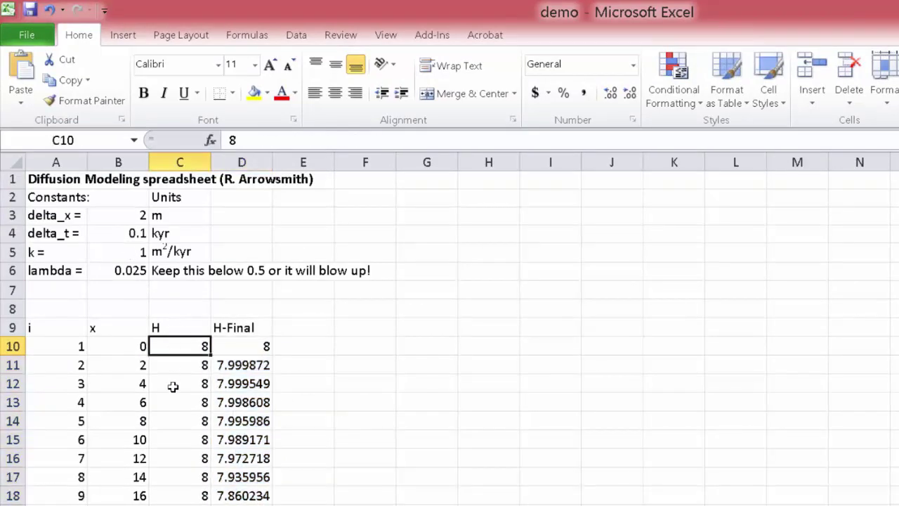
drag(176, 347, 177, 455)
click(184, 346)
drag(186, 349, 186, 505)
key(ctrl+b)
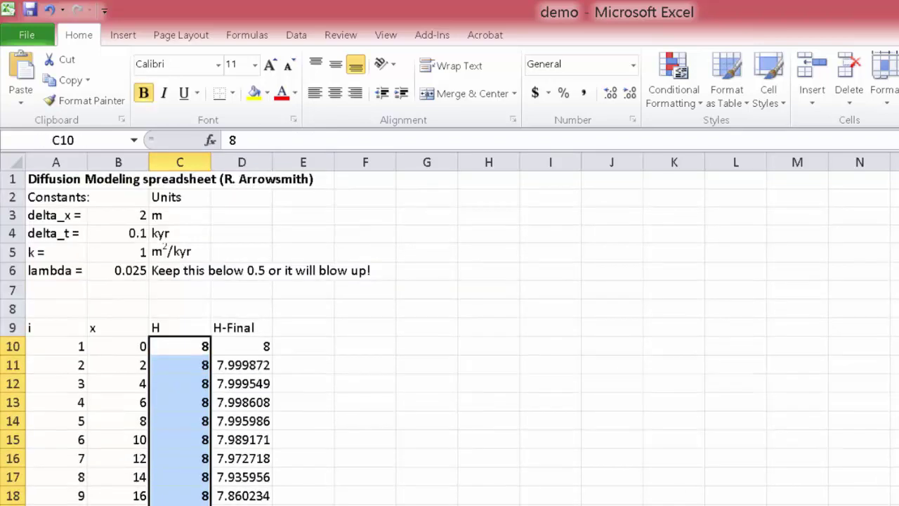
drag(107, 216, 111, 252)
key(ctrl+b)
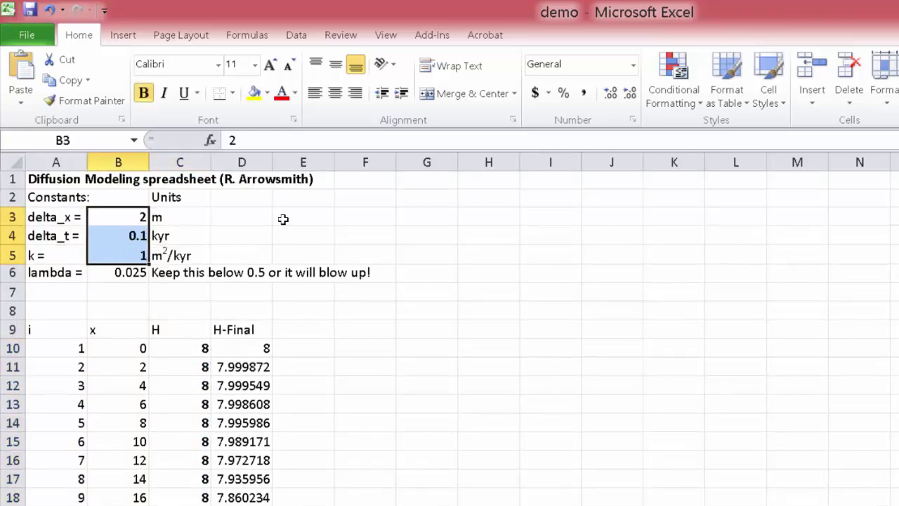
Insert a scatter chart with straight lines and markers from the x, H and H-Final columns, and enlarge it beside the table
click(142, 344)
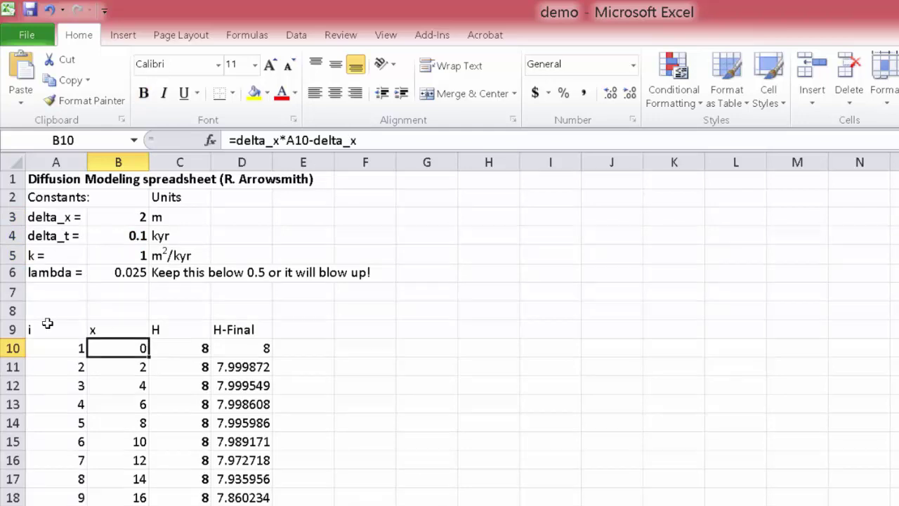
drag(93, 327, 242, 329)
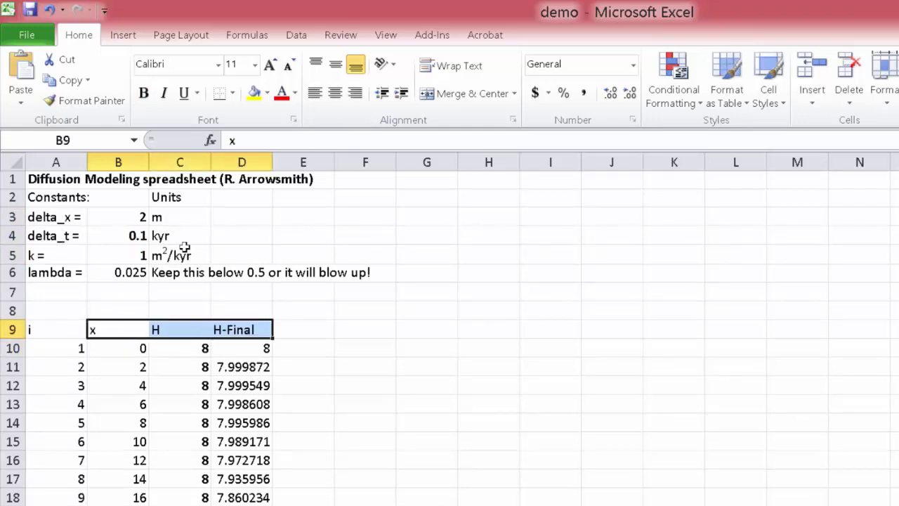
key(ctrl+shift+Down)
scroll(184, 246, up, 5)
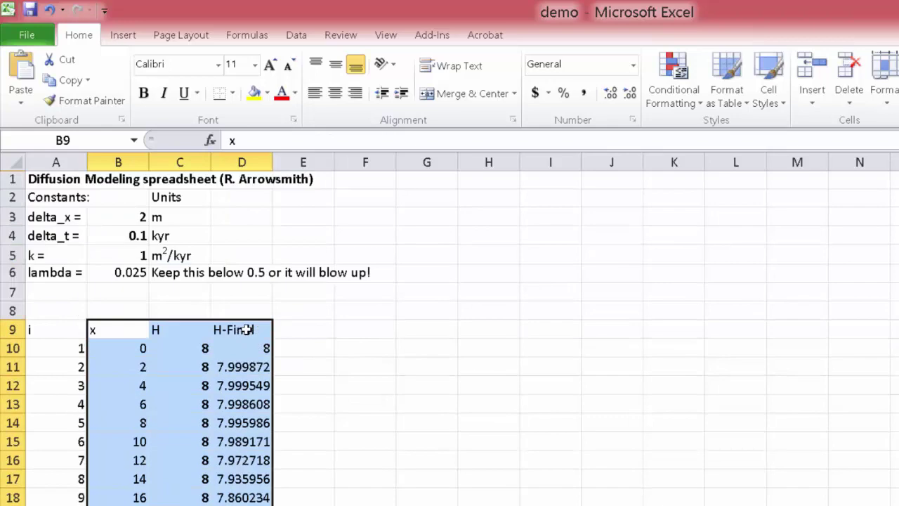
click(122, 37)
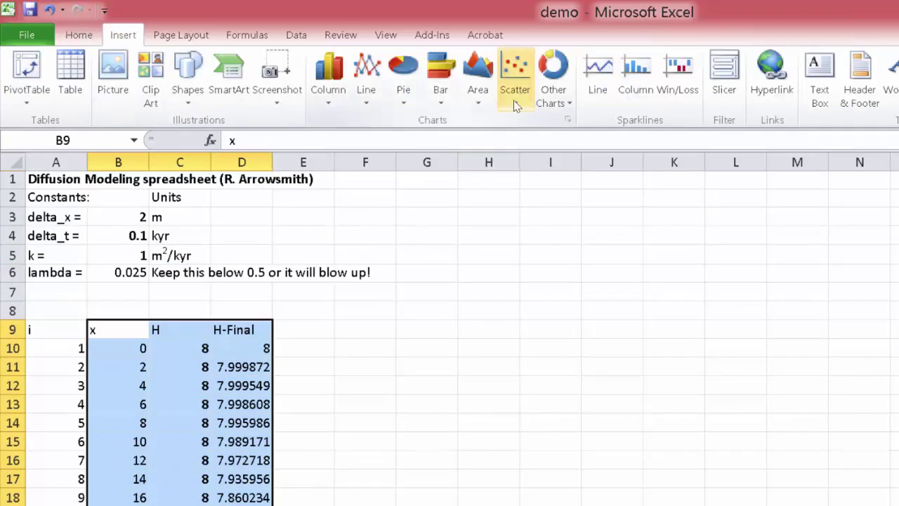
click(515, 78)
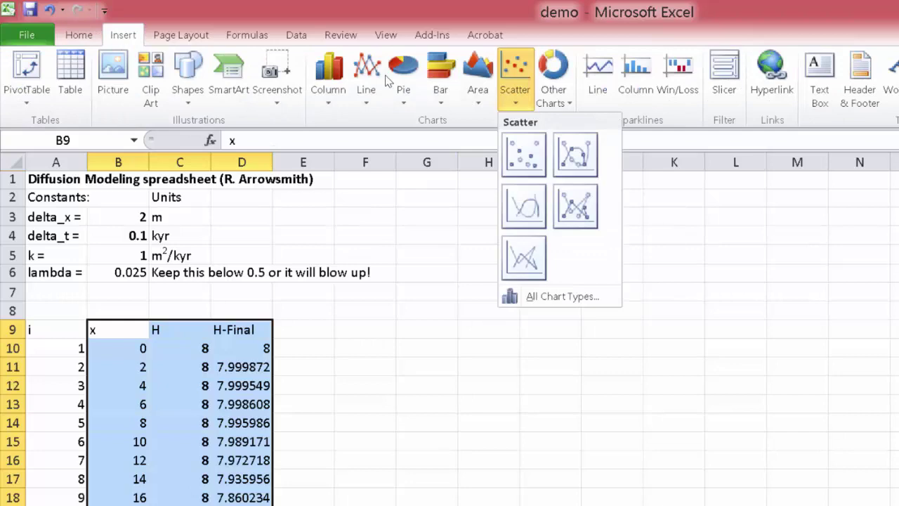
click(587, 210)
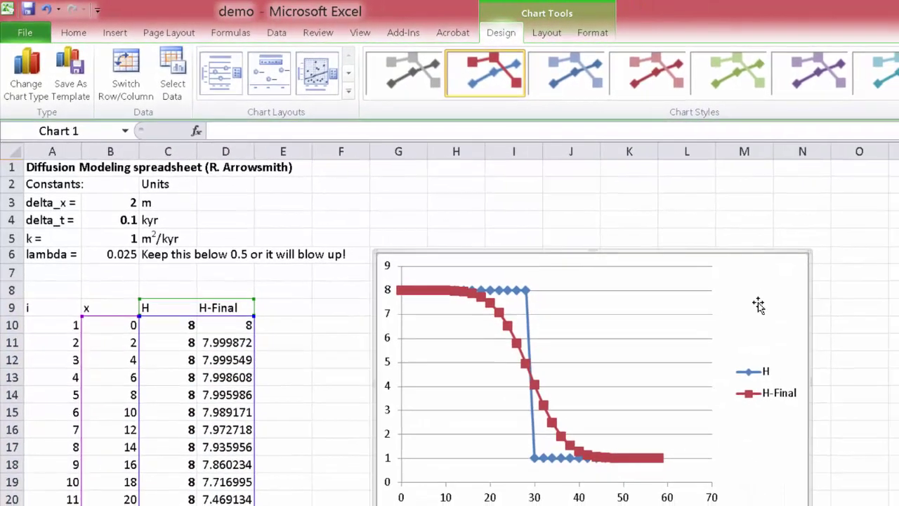
drag(792, 316, 811, 303)
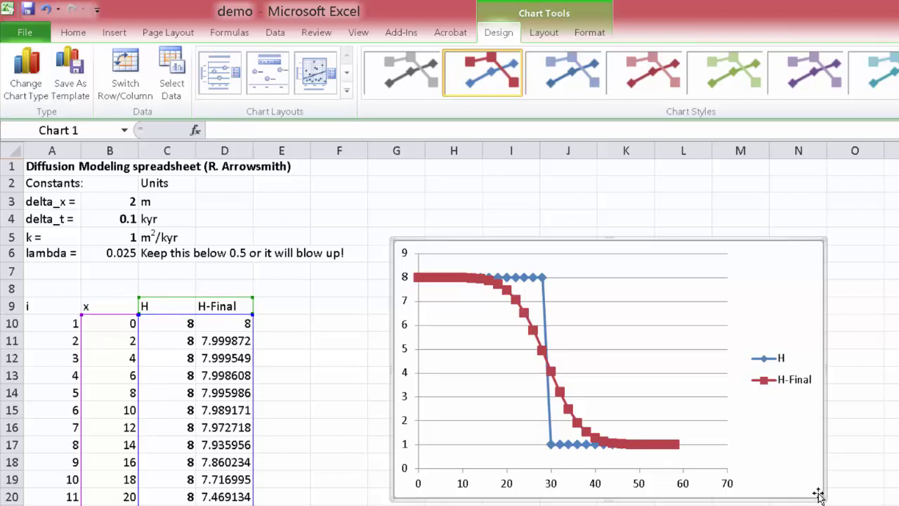
drag(826, 497, 898, 505)
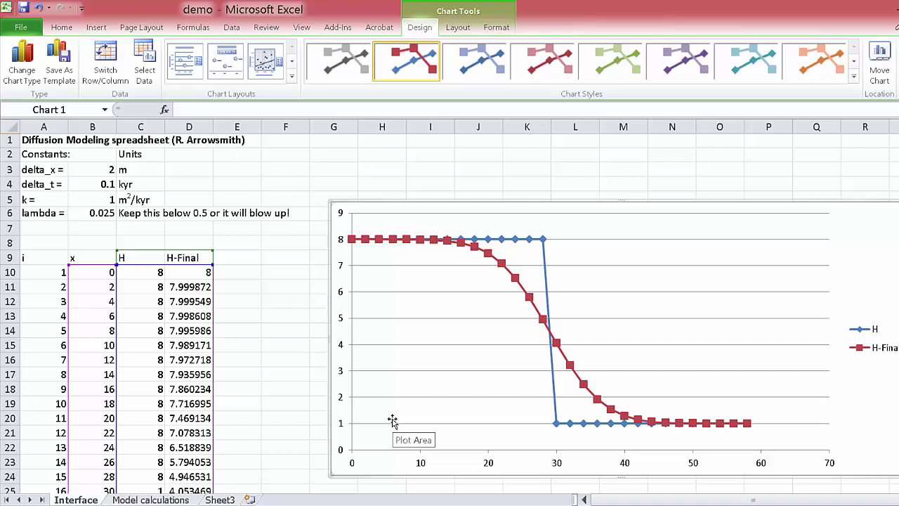
Label cell A7 below lambda as "age ="
click(67, 140)
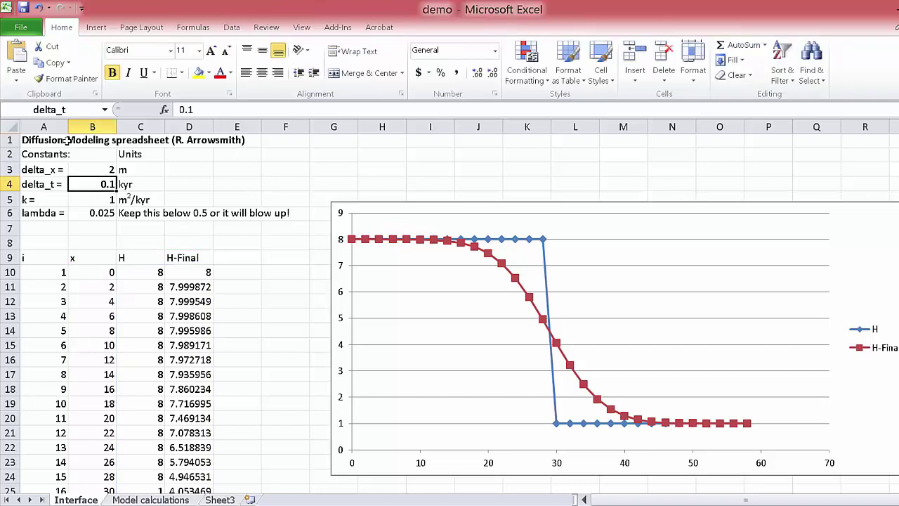
drag(240, 109, 122, 84)
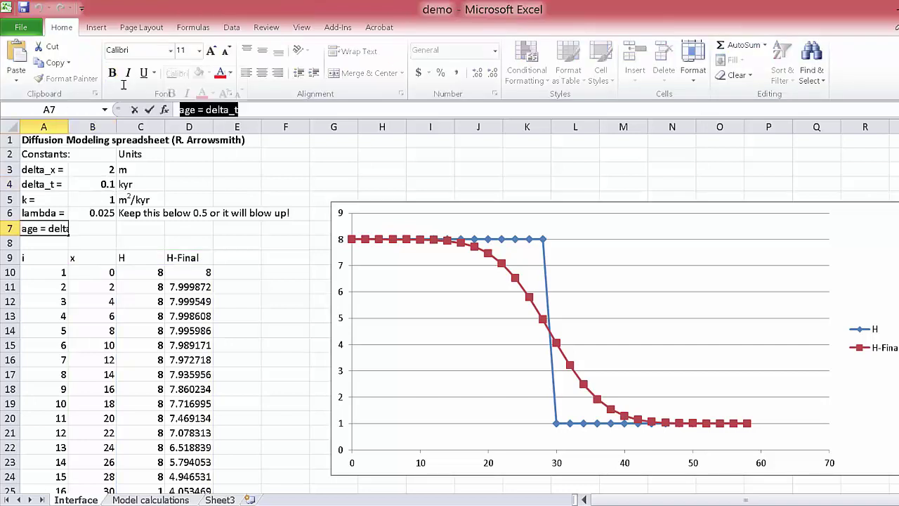
text(a)
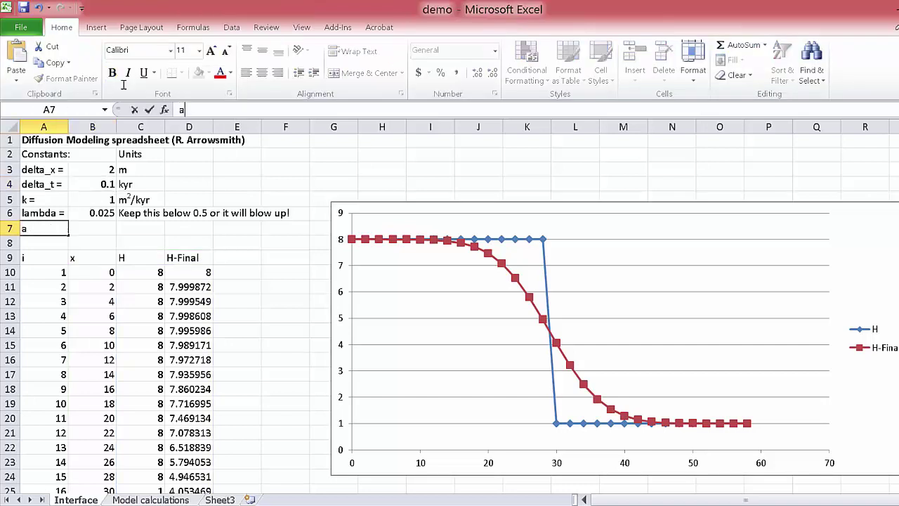
text(ge =)
key(Tab)
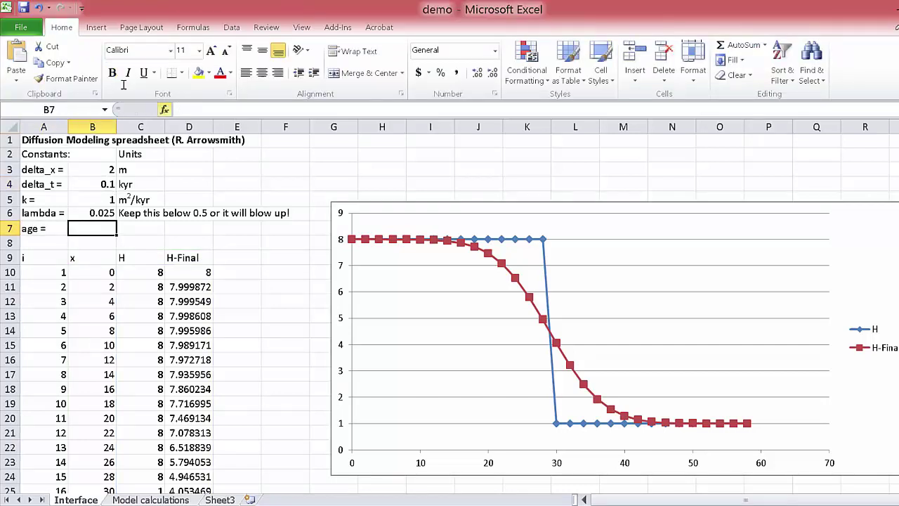
Calculate the model age in B7 as delta_t times the last step number in GU3 of Model calculations, minus delta_t
text(=)
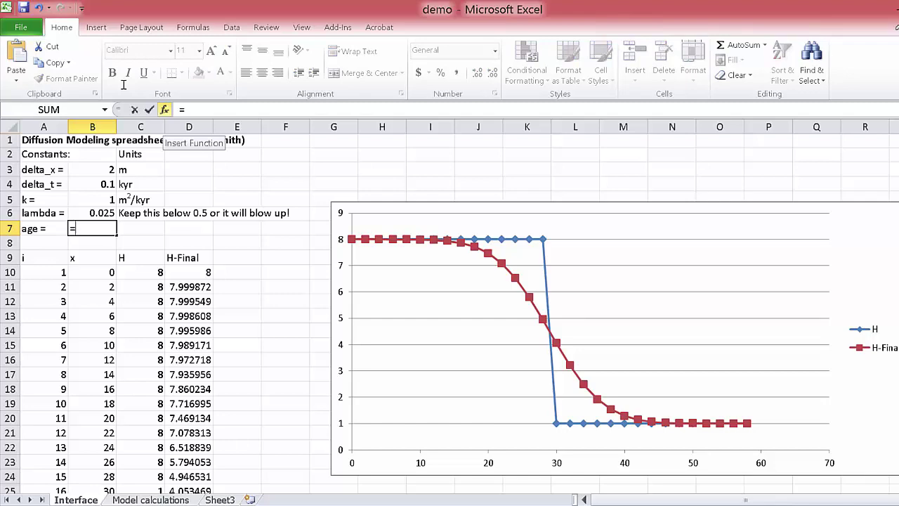
click(104, 180)
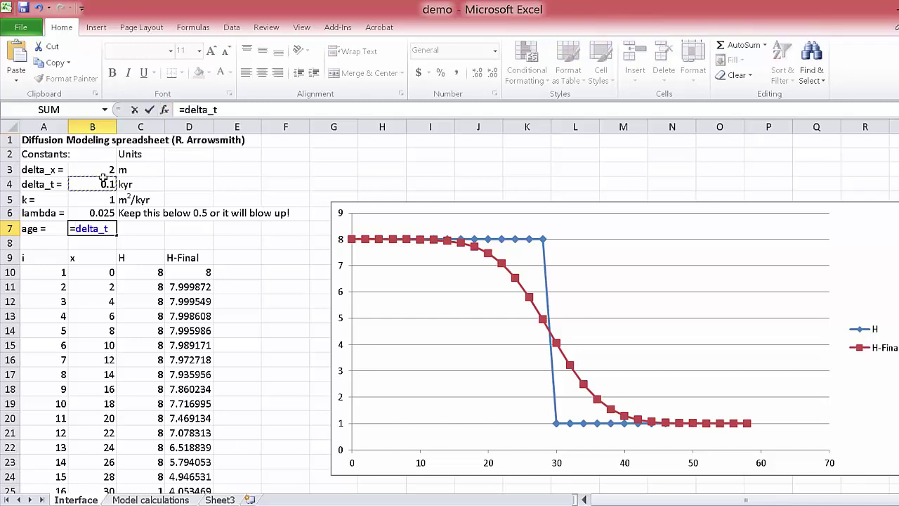
text(*)
click(150, 500)
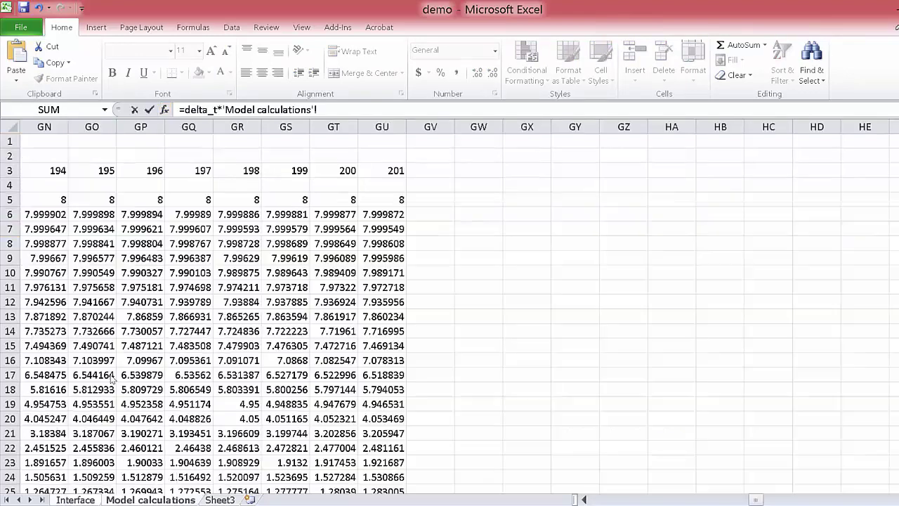
click(389, 170)
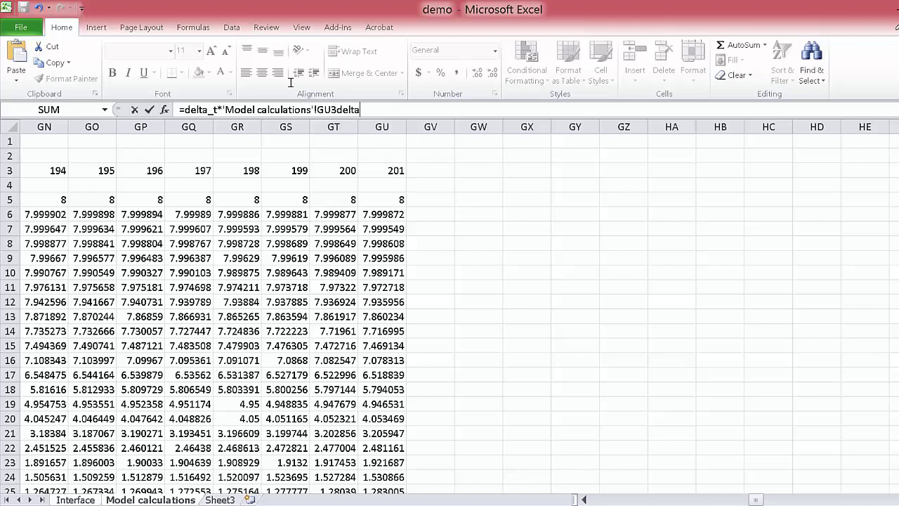
key(BackSpace)
key(BackSpace)
text(-delta)
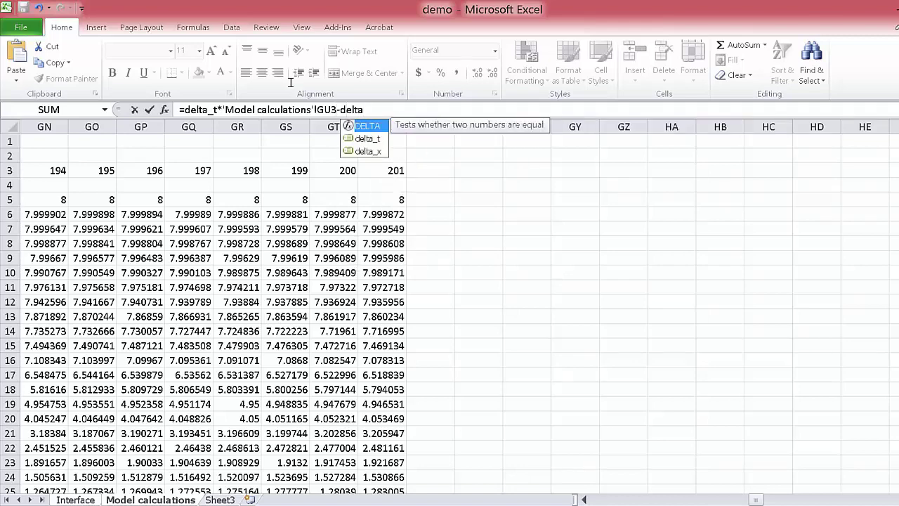
click(369, 138)
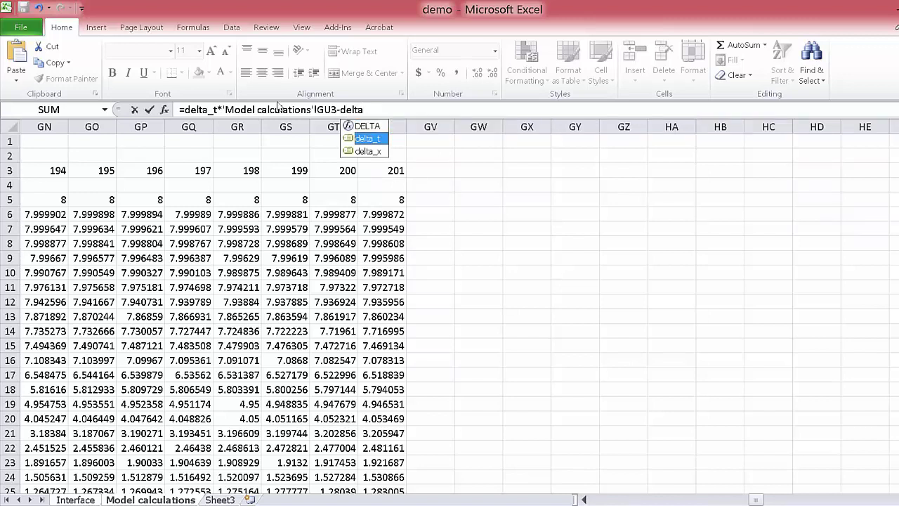
key(Tab)
key(Return)
Enter "ka" in C7 as the unit of the age
click(141, 226)
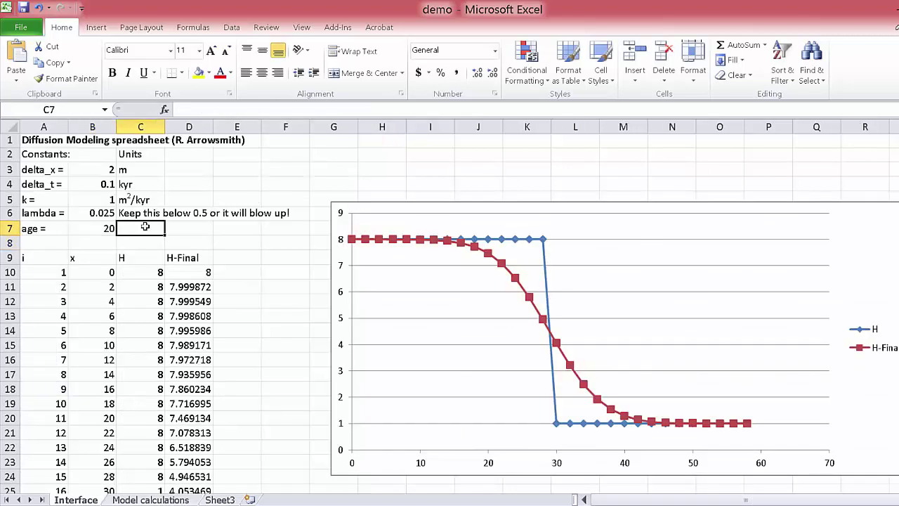
text(ka)
key(Return)
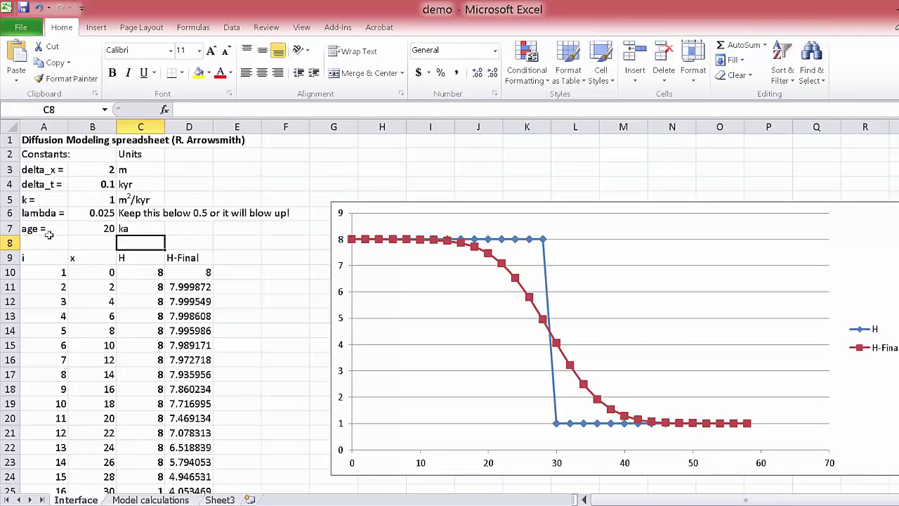
Try a time step of 0.2 kyr for delta_t in B4
click(102, 184)
text(0.2)
key(Return)
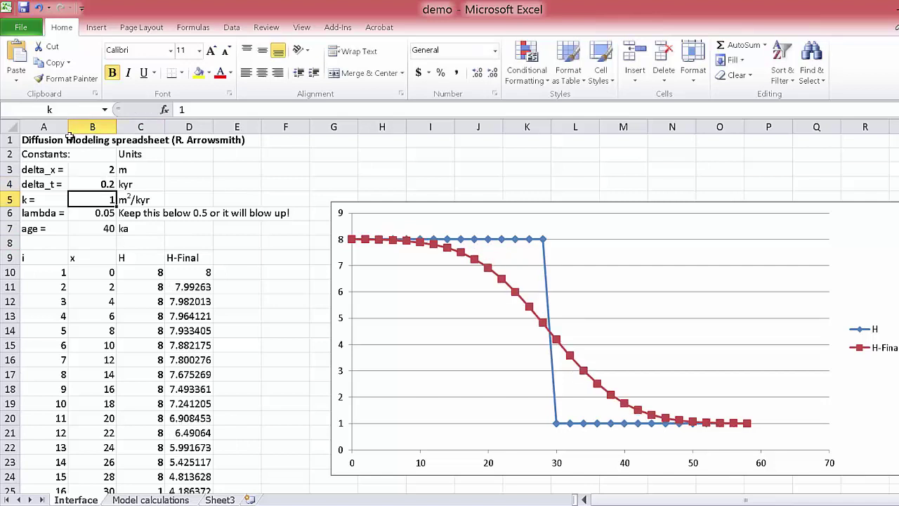
Set the delta_t constant in B4 to 0.5 kyr
key(Up)
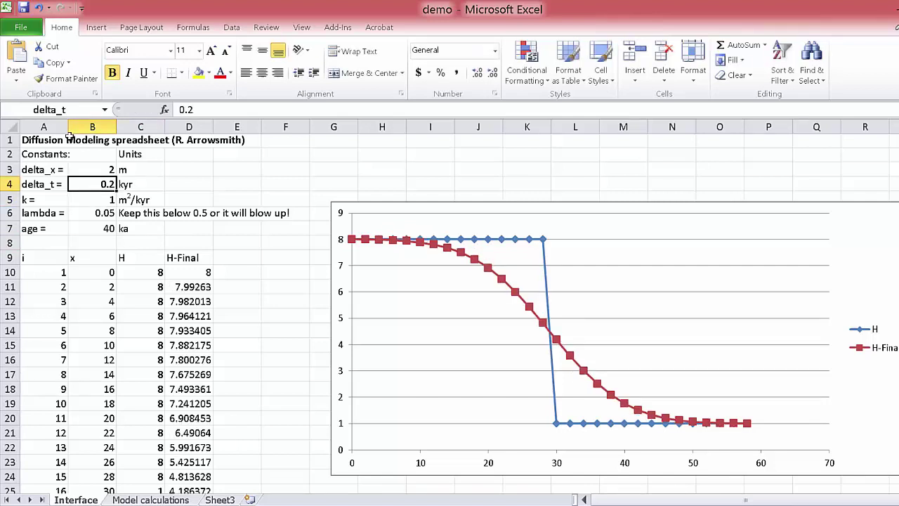
text(0.5)
key(Return)
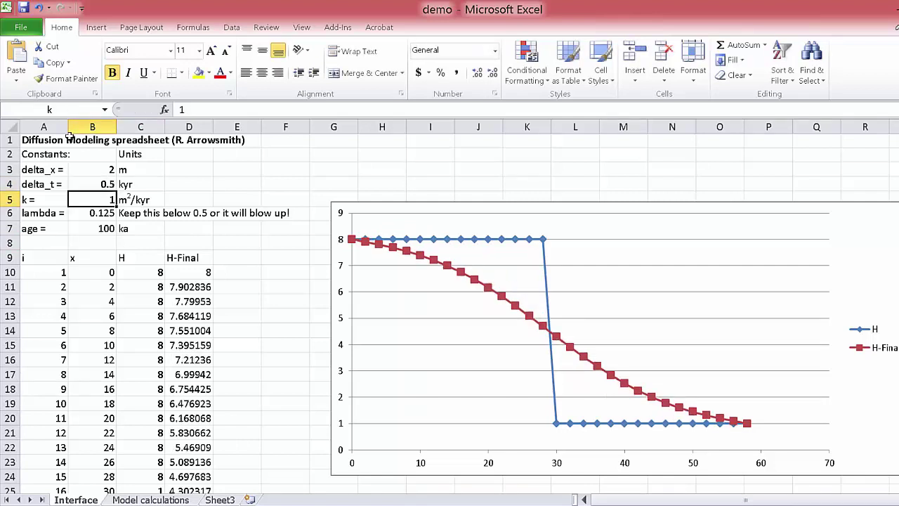